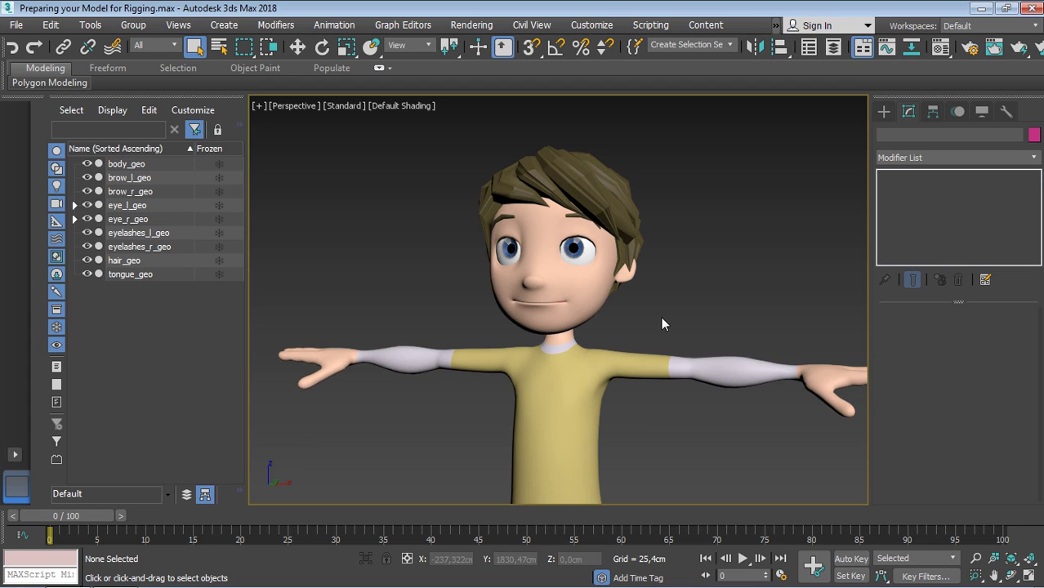
Orbit the character, try the hair_geo selection, then select body_geo instead.
middle_click_drag(682, 329, 672, 331, "alt")
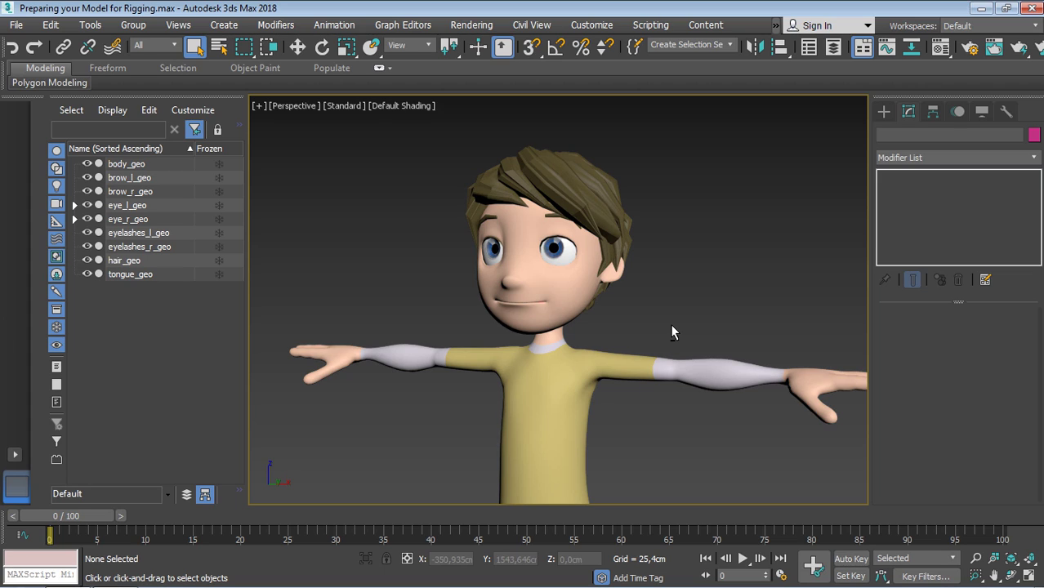
middle_click_drag(671, 326, 688, 322, "alt")
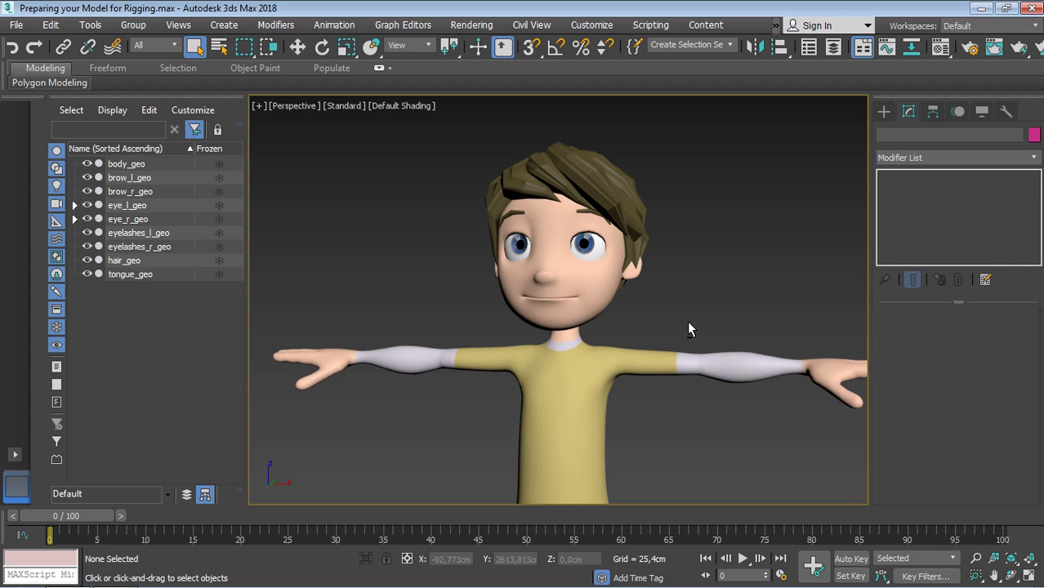
middle_click_drag(687, 323, 669, 311, "alt")
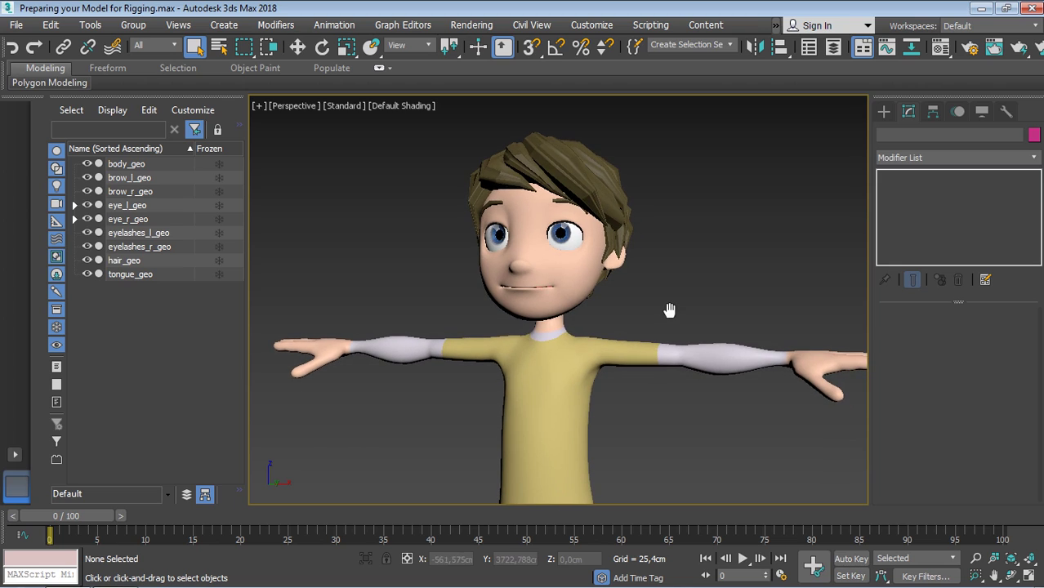
mouse_move(597, 224)
middle_mouse_down("alt")
mouse_move(622, 173)
mouse_move(658, 264)
mouse_move(678, 279)
mouse_move(701, 270)
mouse_move(677, 260)
middle_mouse_up("alt")
left_click(622, 171)
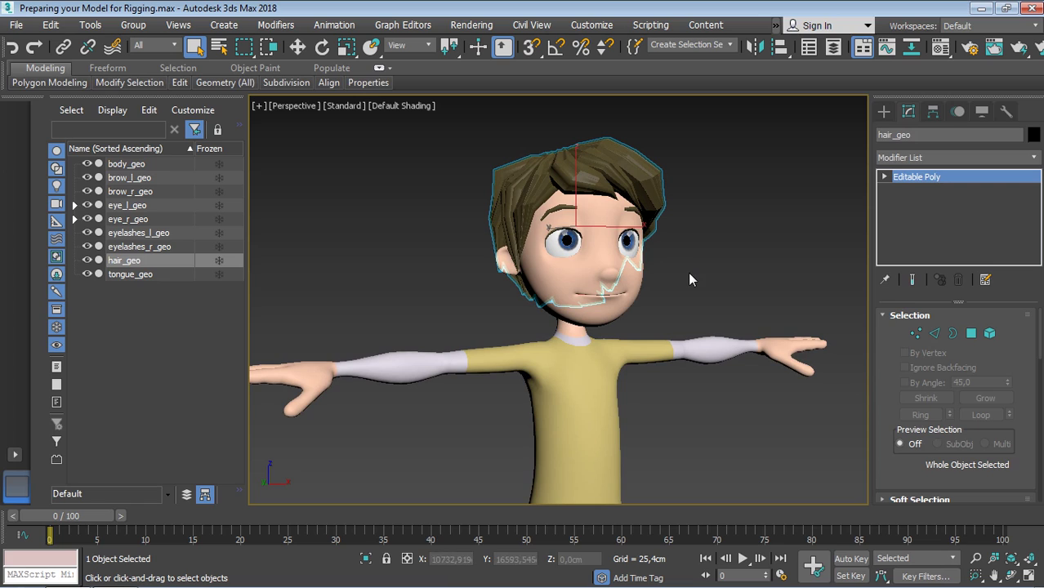
left_click(689, 275)
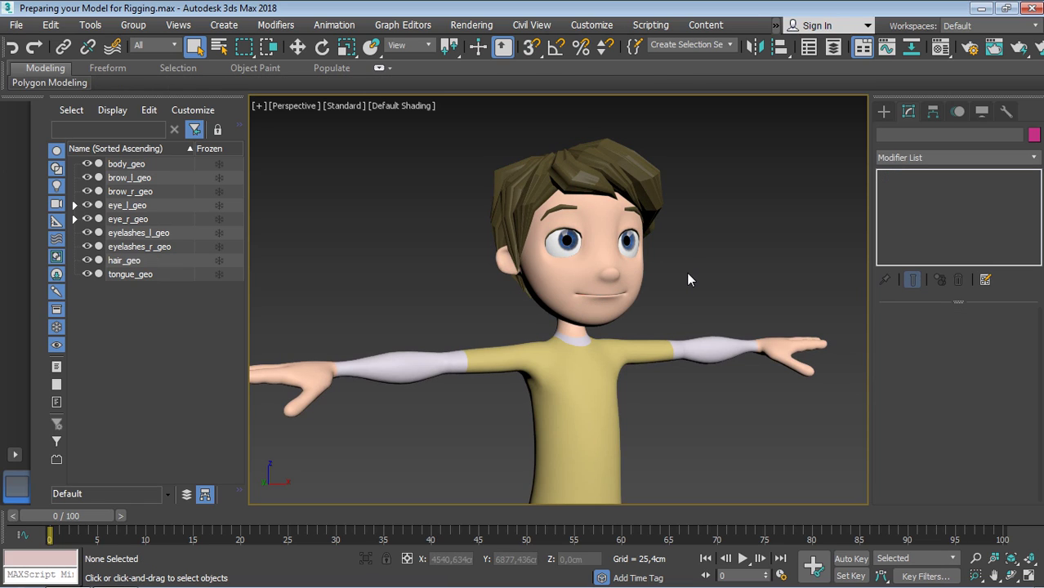
mouse_move(687, 280)
middle_mouse_down("alt")
mouse_move(671, 256)
mouse_move(697, 285)
mouse_move(637, 268)
mouse_move(664, 298)
mouse_move(699, 298)
mouse_move(697, 332)
middle_mouse_up("alt")
left_click(637, 268)
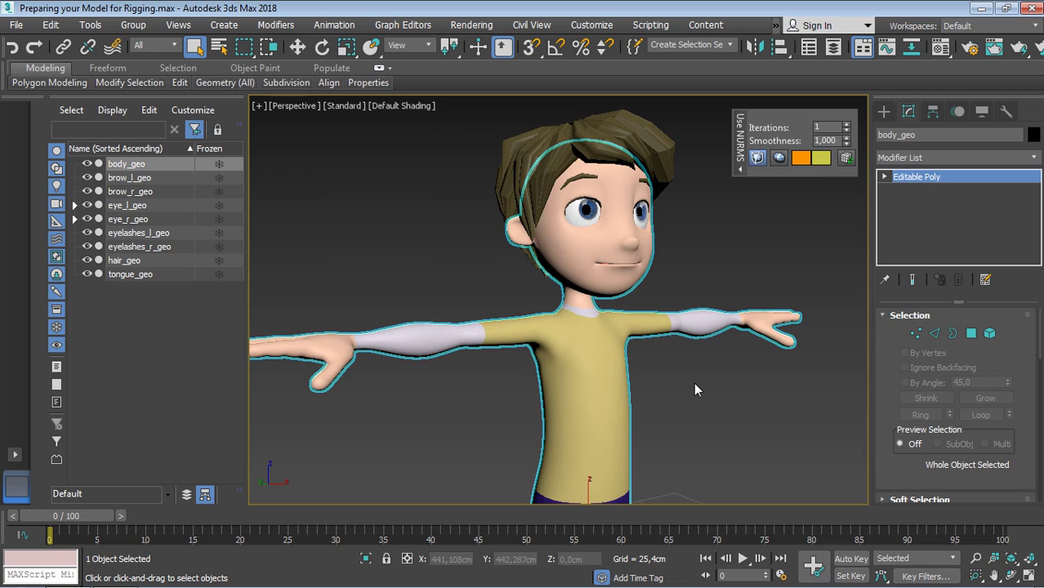
Turn on Edged Faces with F4 and orbit to inspect the body mesh wireframe.
middle_click_drag(709, 406, 679, 265, "alt")
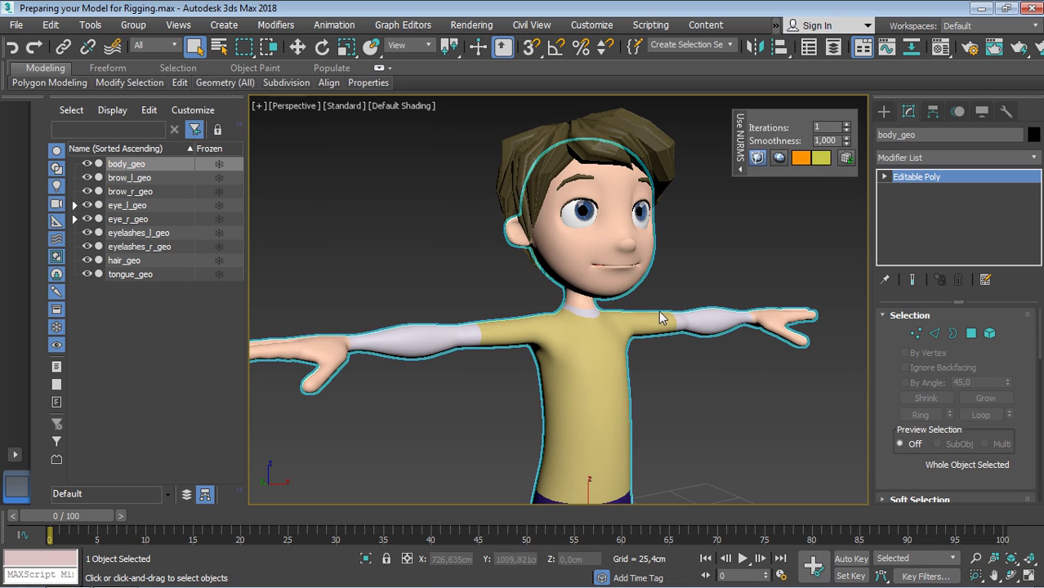
key("F4")
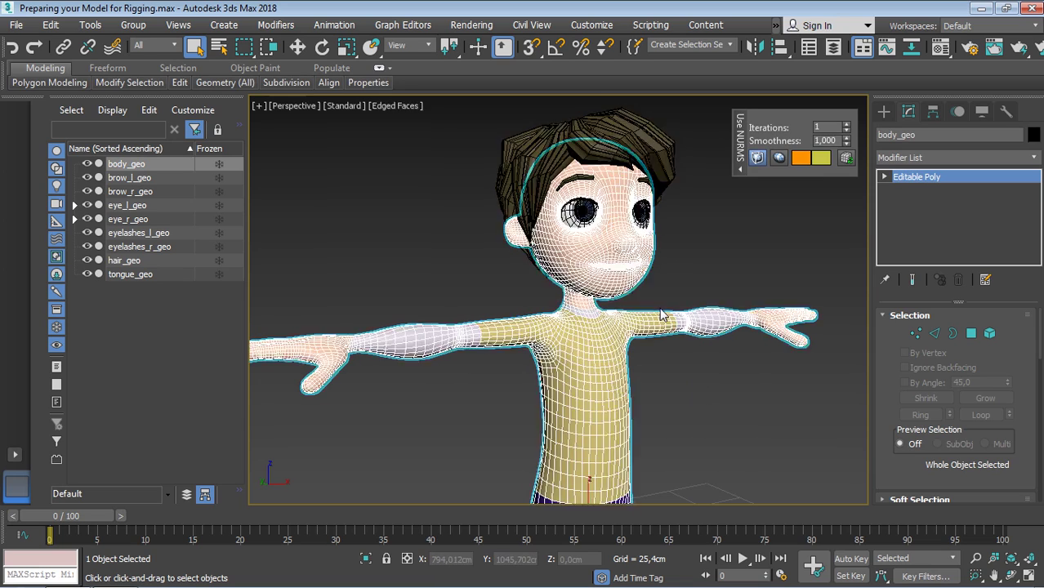
mouse_move(659, 309)
middle_mouse_down("alt")
mouse_move(685, 270)
mouse_move(662, 285)
middle_mouse_up("alt")
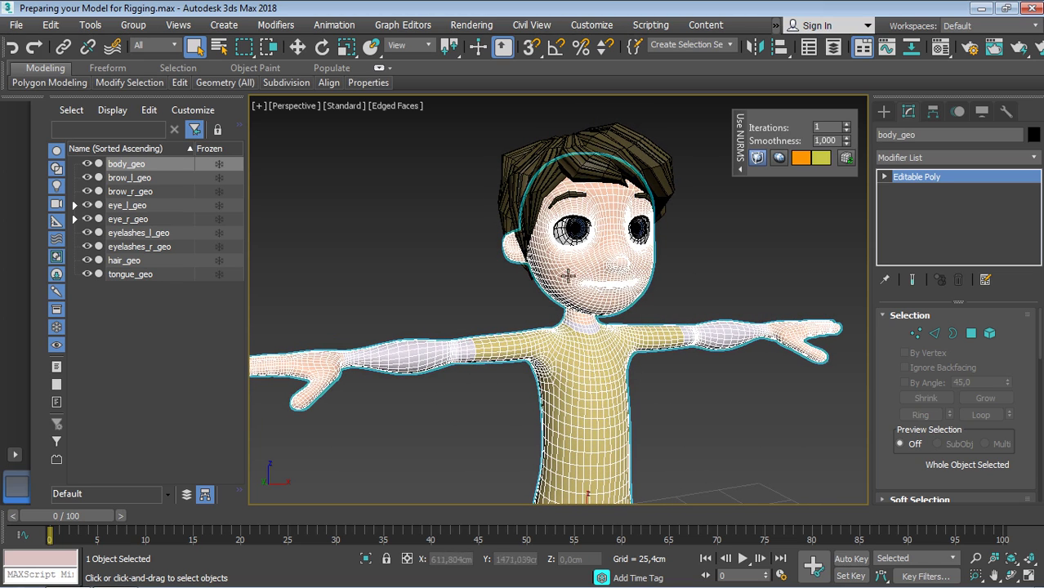
middle_click_drag(567, 275, 567, 286, "alt")
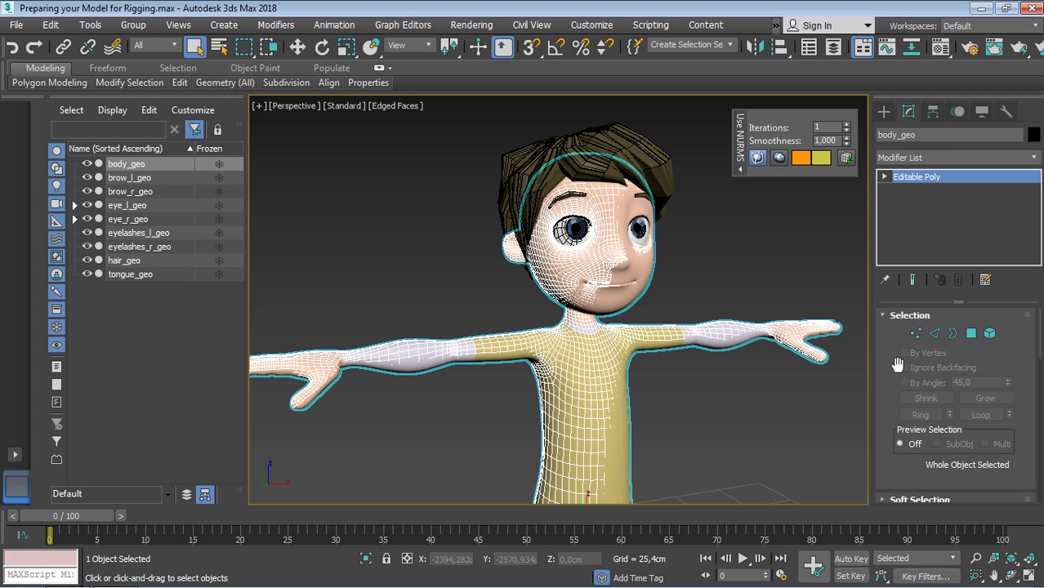
mouse_move(896, 364)
left_mouse_down()
mouse_move(896, 306)
mouse_move(898, 391)
mouse_move(897, 309)
left_mouse_up()
Collapse all rollouts and uncheck Use NURMS Subdivision under Subdivision Surface.
left_click_drag(899, 384, 895, 345)
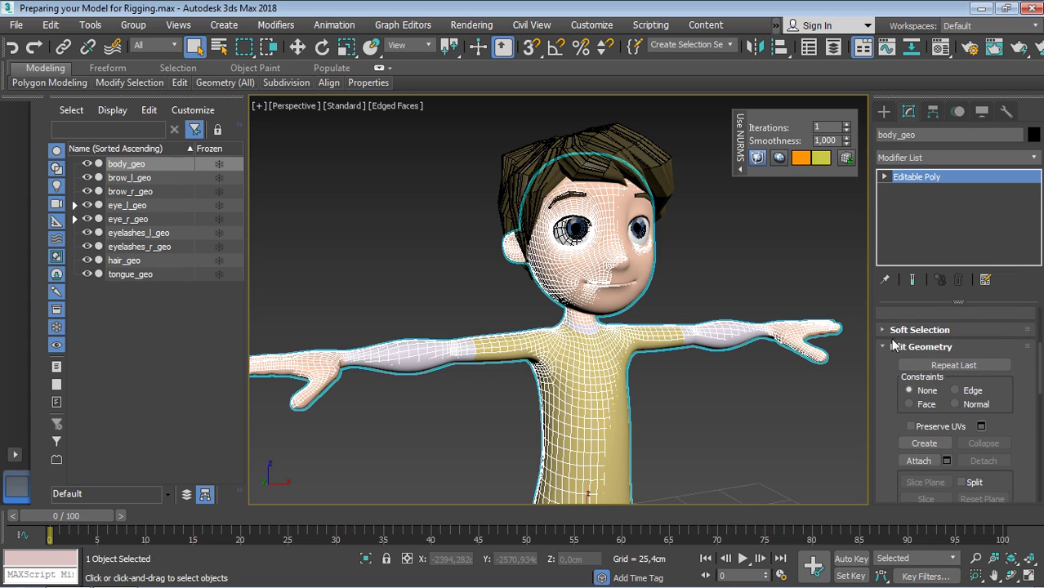
right_click(885, 400)
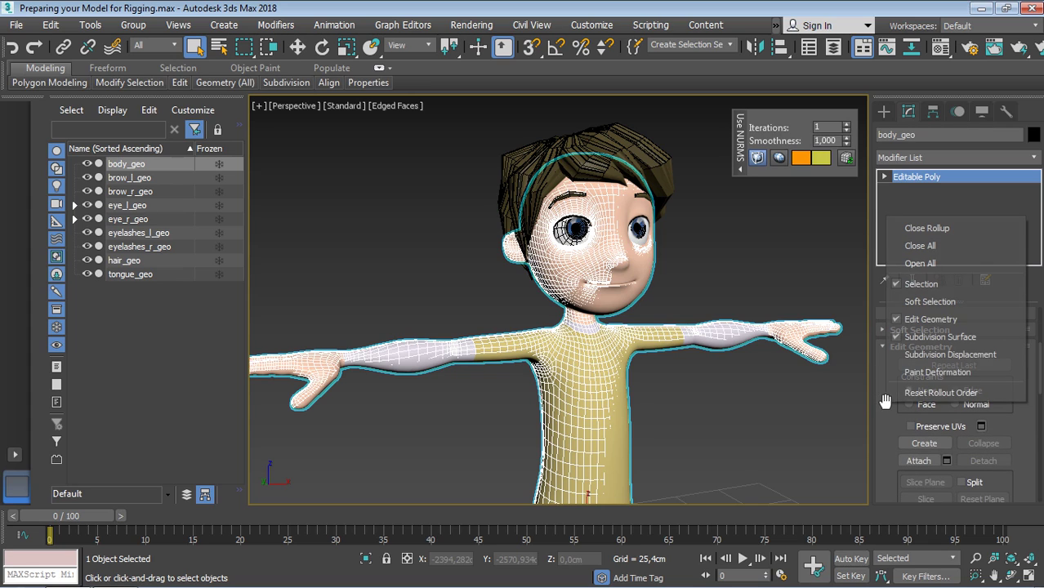
left_click(929, 245)
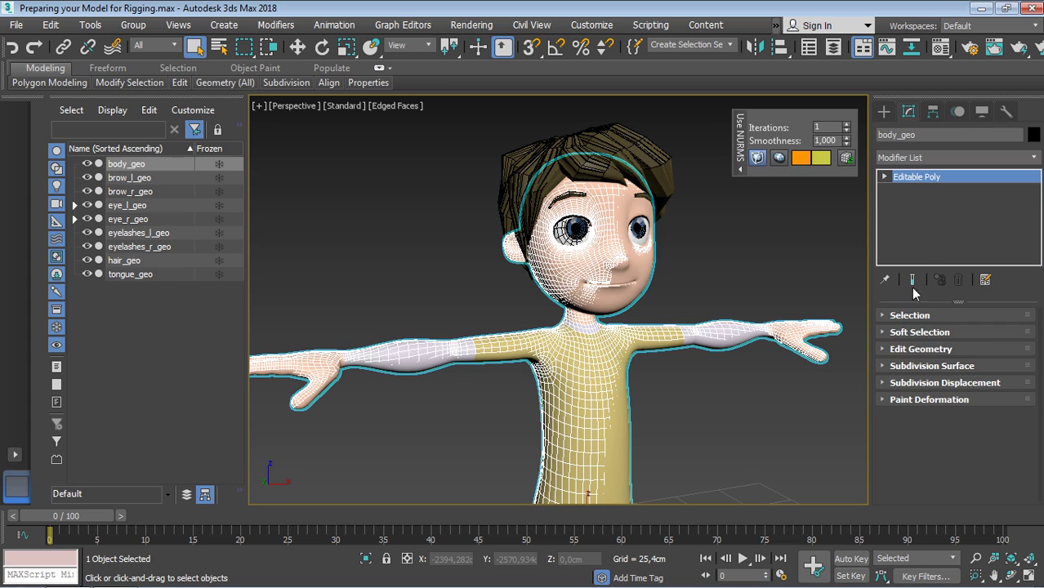
left_click(895, 366)
left_click_drag(895, 366, 906, 442)
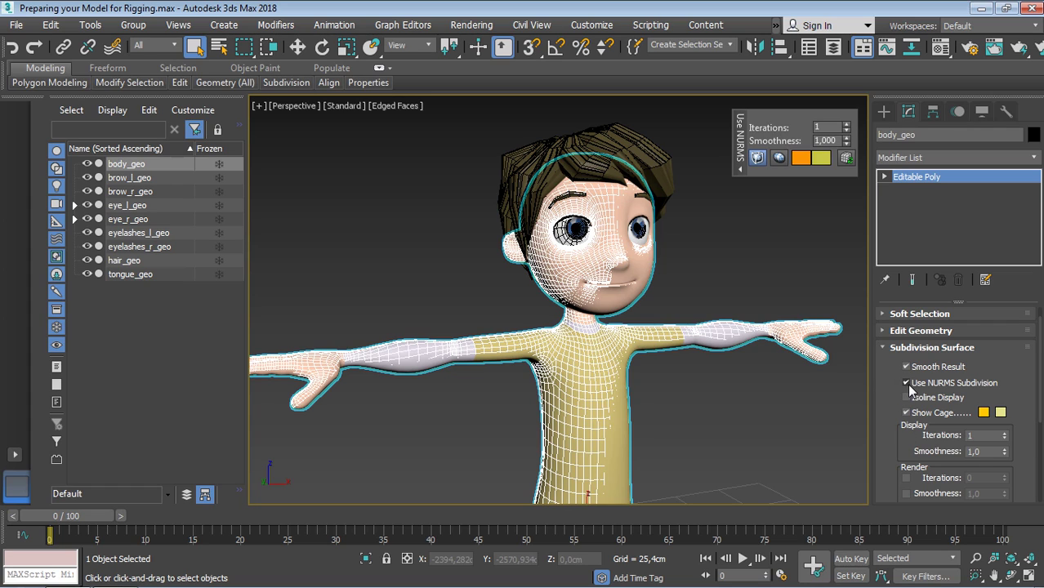
left_click(931, 383)
Orbit to inspect the base mesh and switch NURMS subdivision off again.
mouse_move(701, 254)
middle_mouse_down("alt")
mouse_move(654, 268)
mouse_move(670, 278)
middle_mouse_up("alt")
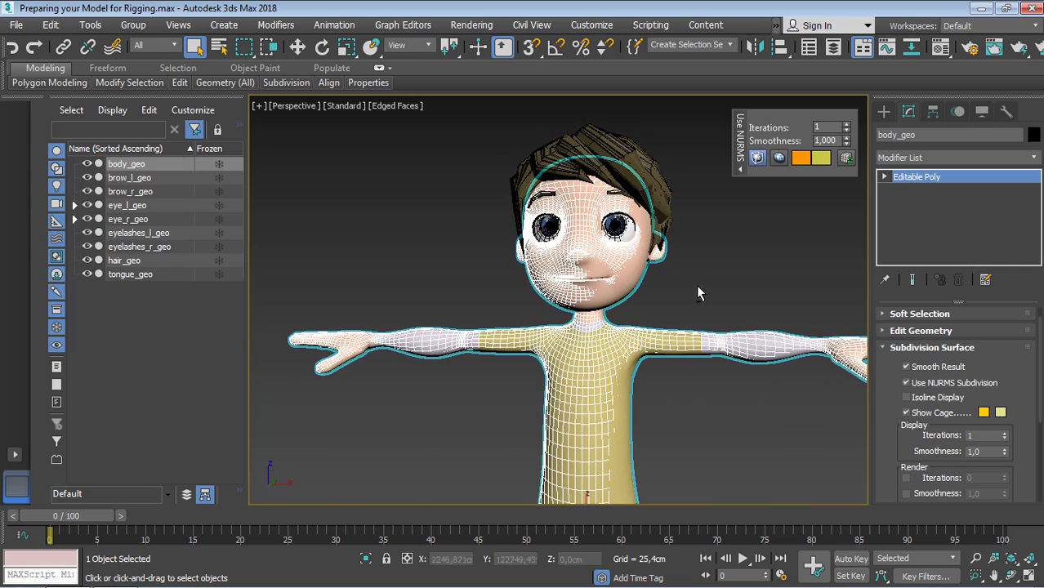
mouse_move(694, 287)
middle_mouse_down("alt")
mouse_move(667, 303)
mouse_move(598, 250)
mouse_move(594, 285)
middle_mouse_up("alt")
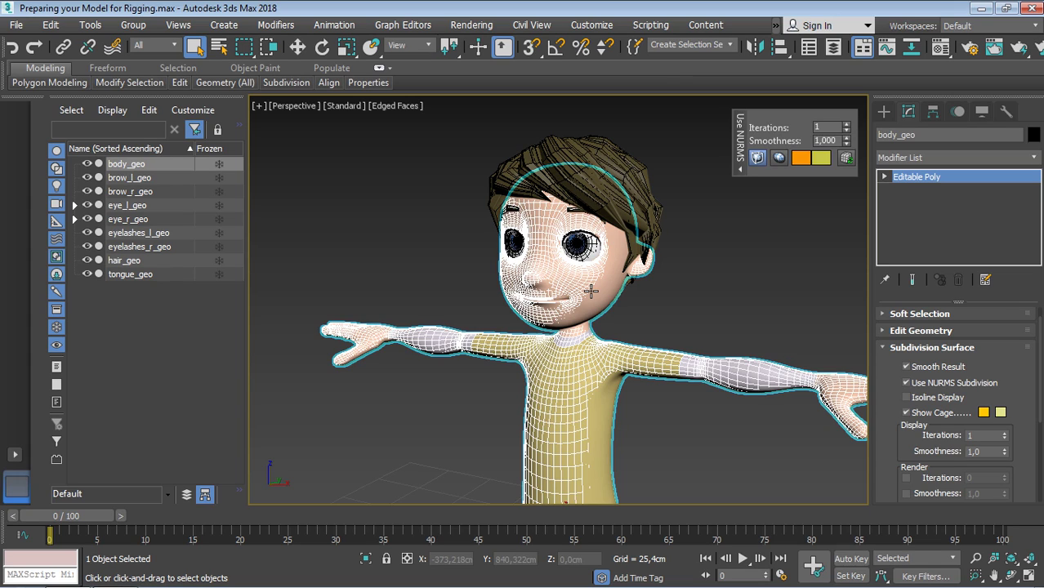
left_click(905, 383)
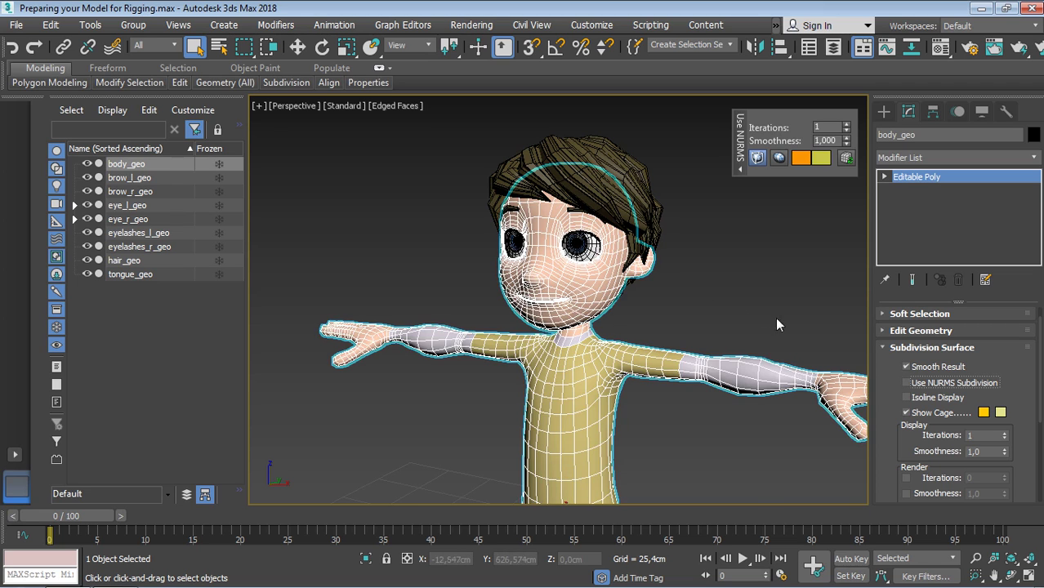
mouse_move(776, 327)
middle_mouse_down("alt")
mouse_move(667, 298)
mouse_move(660, 281)
middle_mouse_up("alt")
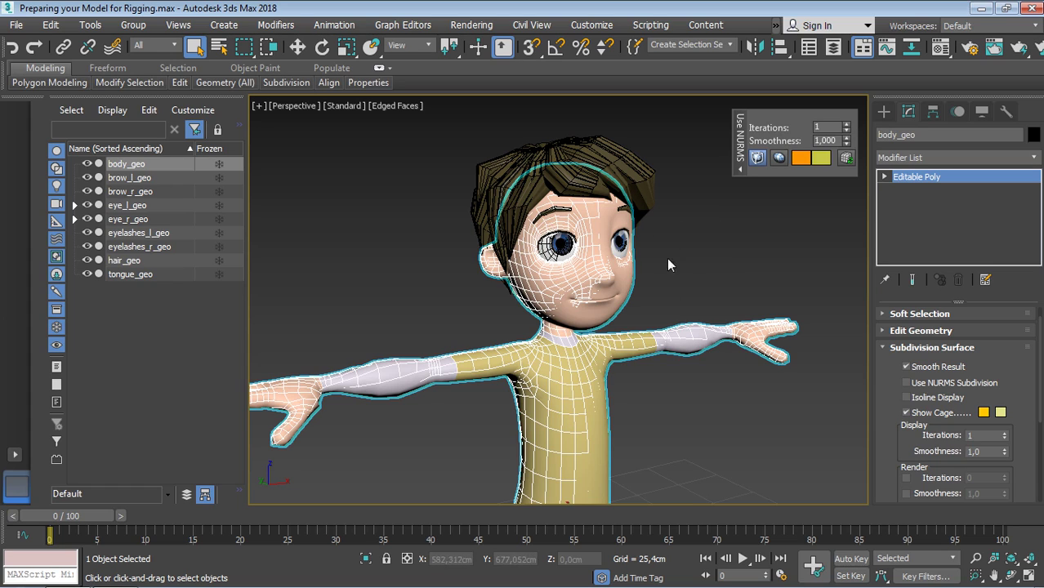
left_click(933, 157)
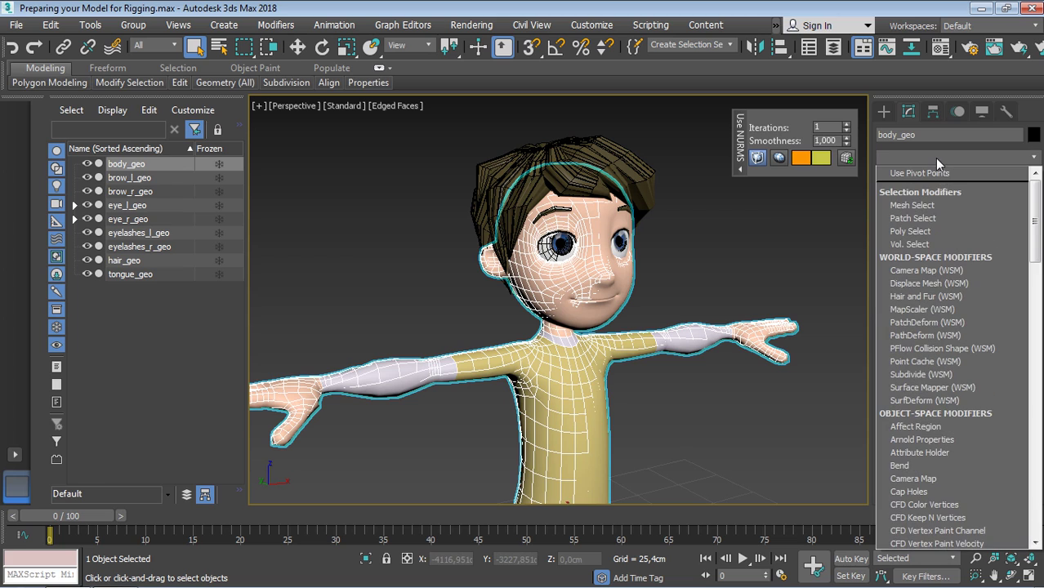
type("tu")
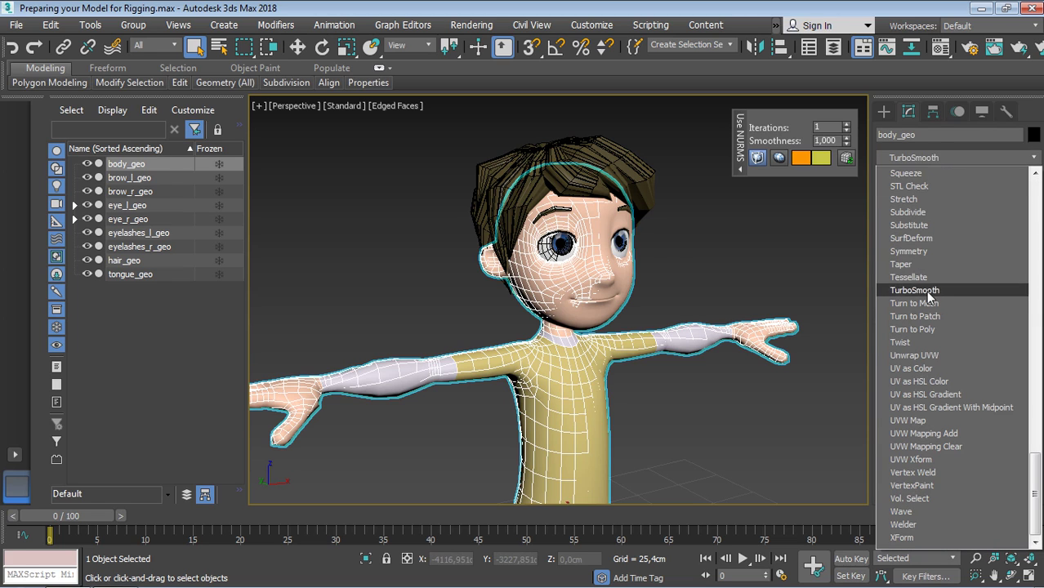
left_click(929, 290)
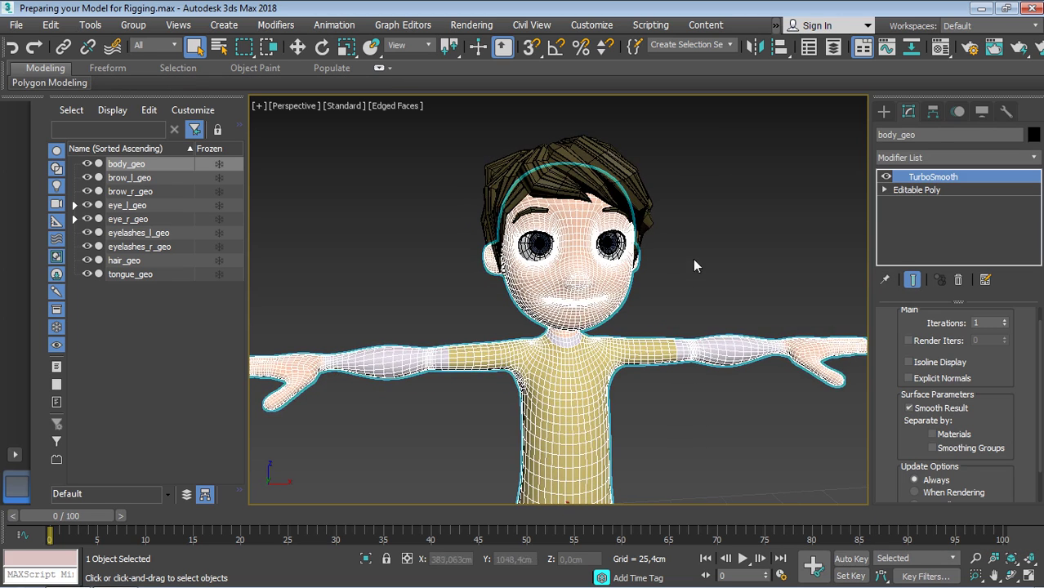
middle_click_drag(732, 284, 637, 287, "alt")
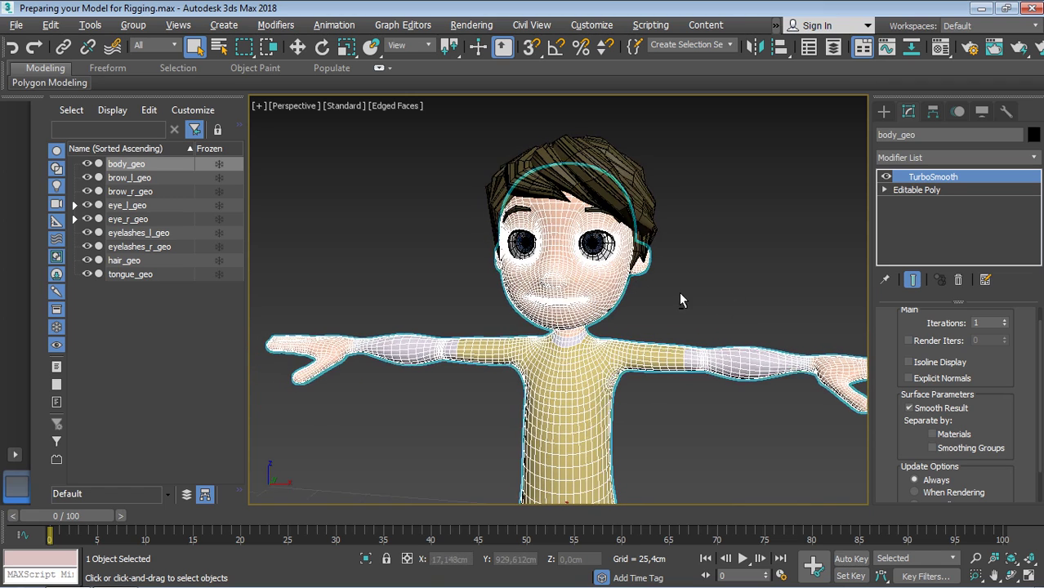
middle_click_drag(637, 288, 735, 290, "alt")
left_click(959, 282)
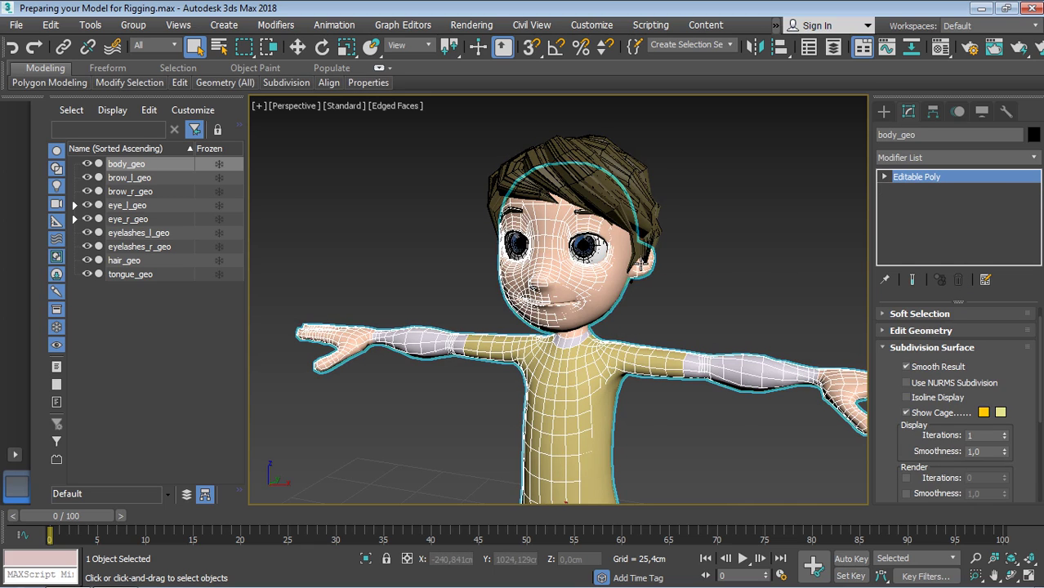
Zoom and orbit to the neck, then enter Editable Poly's Vertex sub-object level.
mouse_move(665, 292)
middle_mouse_down("alt")
mouse_move(599, 263)
mouse_move(612, 316)
middle_mouse_up("alt")
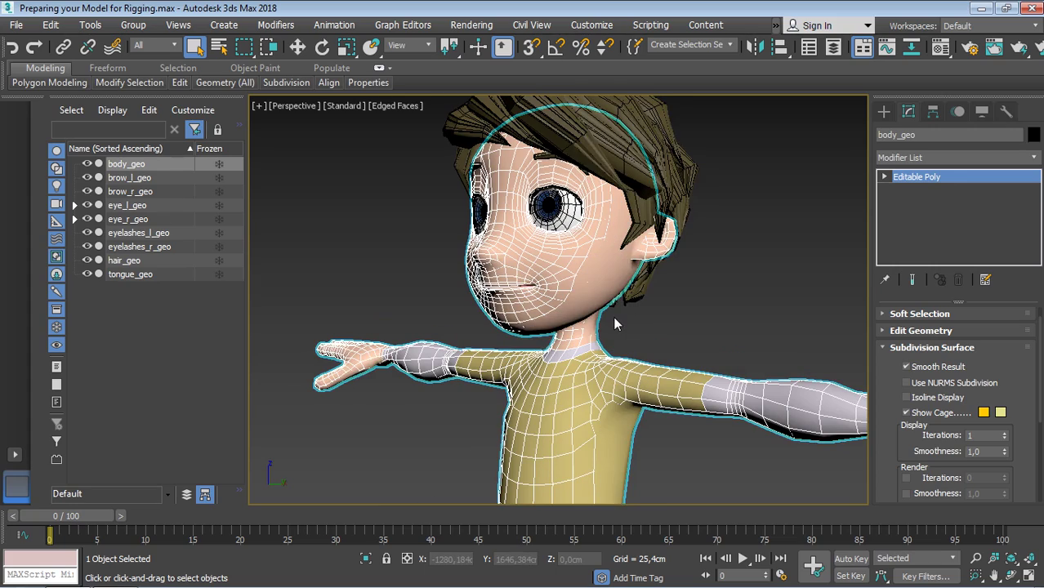
scroll(611, 316, "up", 5)
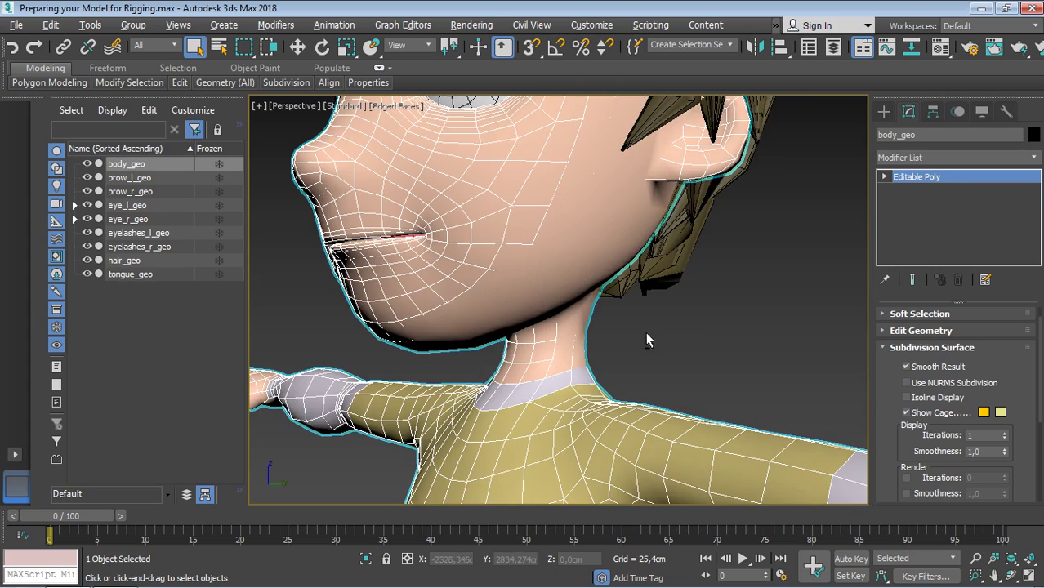
mouse_move(611, 316)
middle_mouse_down()
mouse_move(644, 351)
mouse_move(692, 355)
mouse_move(694, 345)
mouse_move(683, 352)
mouse_move(698, 343)
middle_mouse_up()
scroll(656, 338, "down", 3)
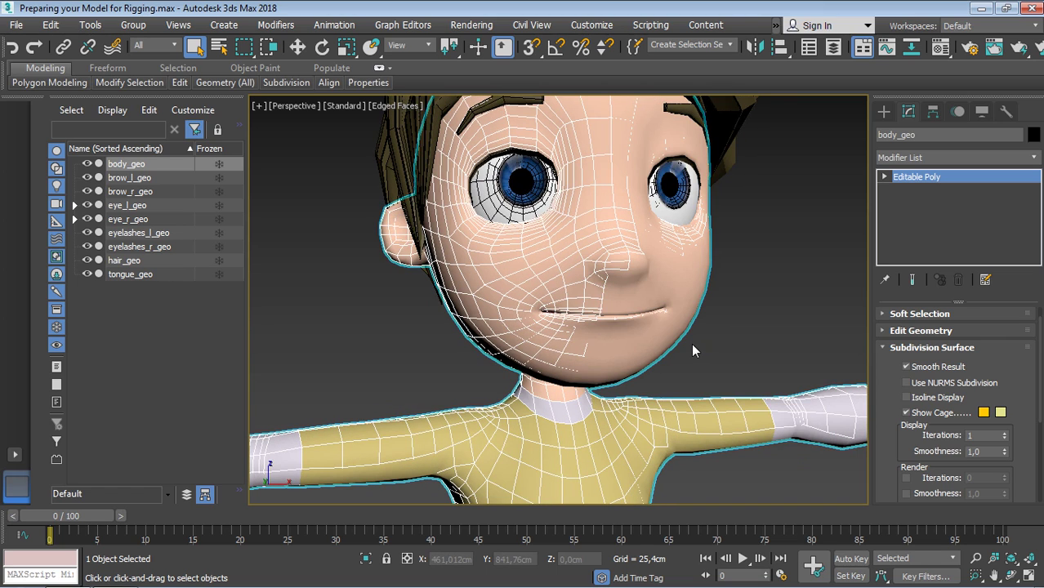
middle_click_drag(706, 333, 849, 208, "alt")
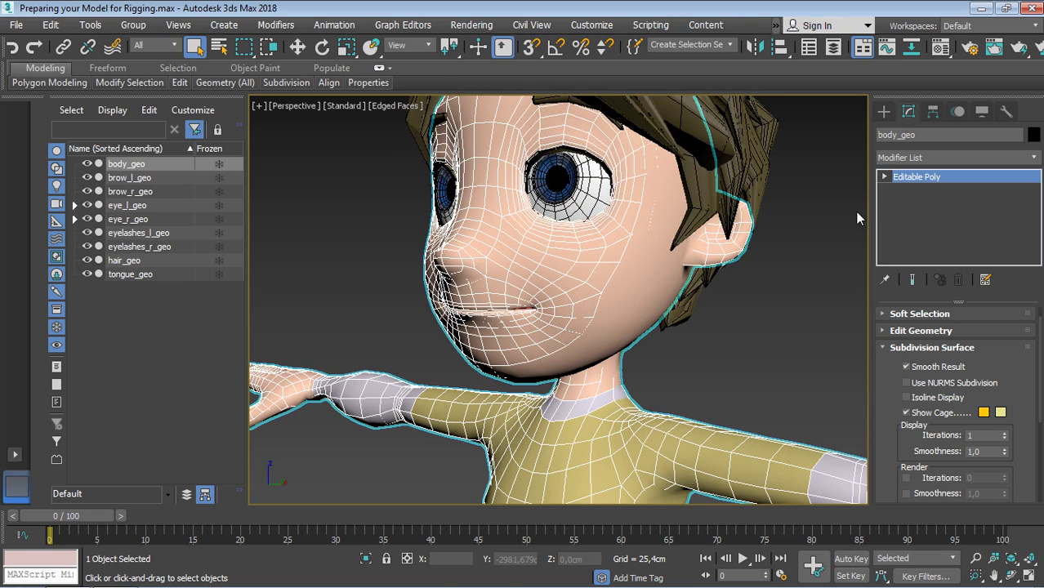
left_click(884, 176)
left_click(912, 190)
mouse_move(817, 278)
middle_mouse_down("alt")
mouse_move(704, 300)
mouse_move(697, 331)
mouse_move(692, 320)
mouse_move(676, 333)
mouse_move(693, 326)
mouse_move(664, 326)
mouse_move(669, 335)
mouse_move(624, 361)
mouse_move(647, 361)
middle_mouse_up("alt")
scroll(695, 327, "up", 5)
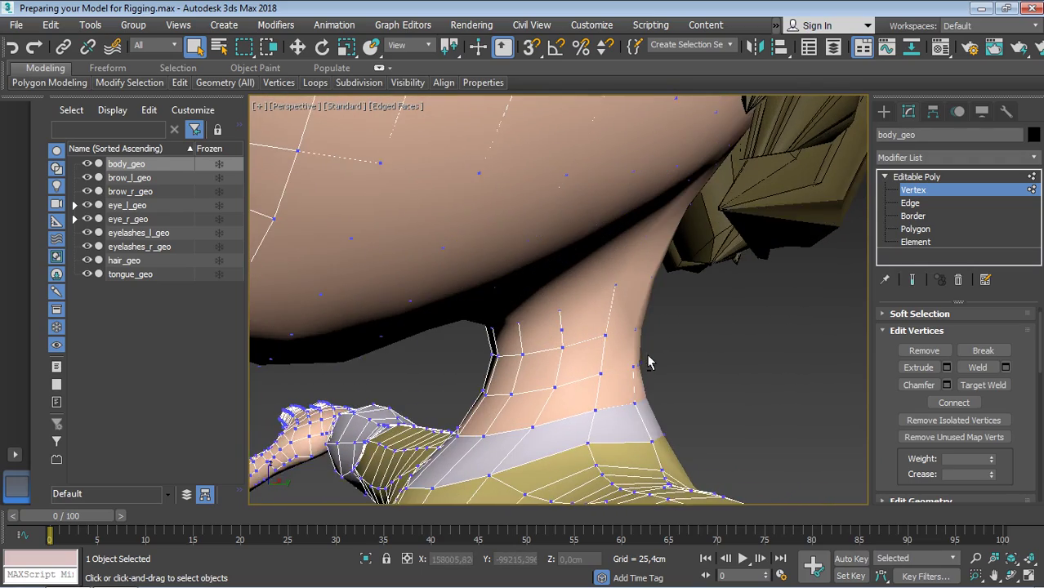
Select a neck vertex, switch to the Move tool, and inspect it up close.
left_click(565, 330)
key("e")
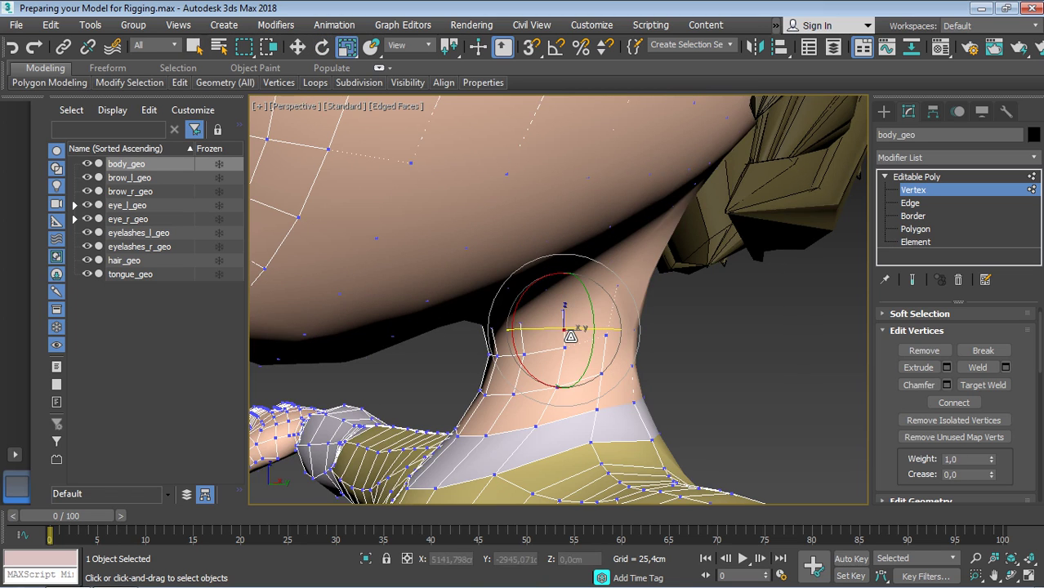
key("w")
scroll(573, 350, "up", 2)
scroll(574, 351, "up", 5)
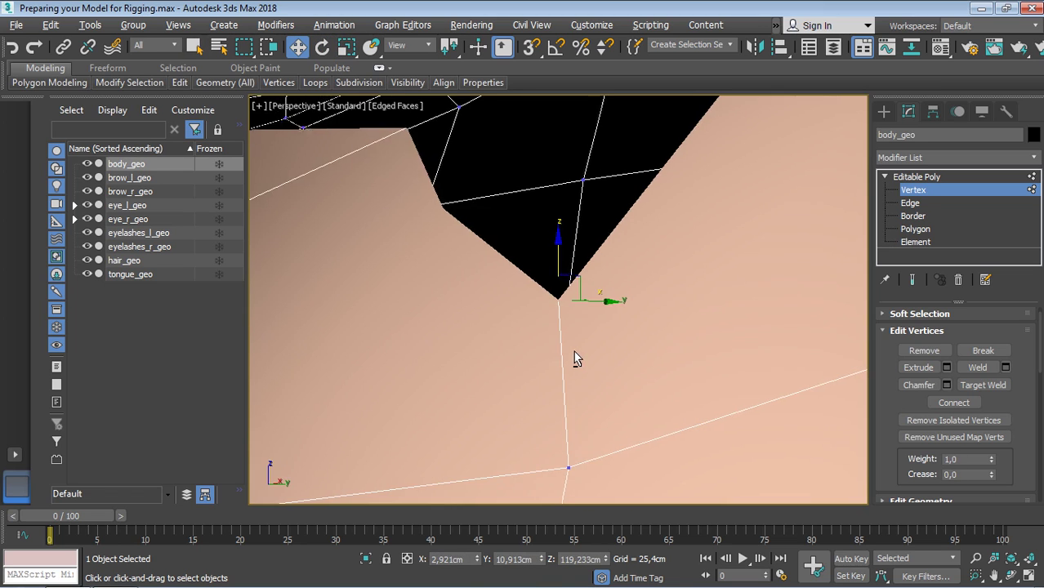
scroll(574, 350, "down", 3)
scroll(594, 361, "down", 2)
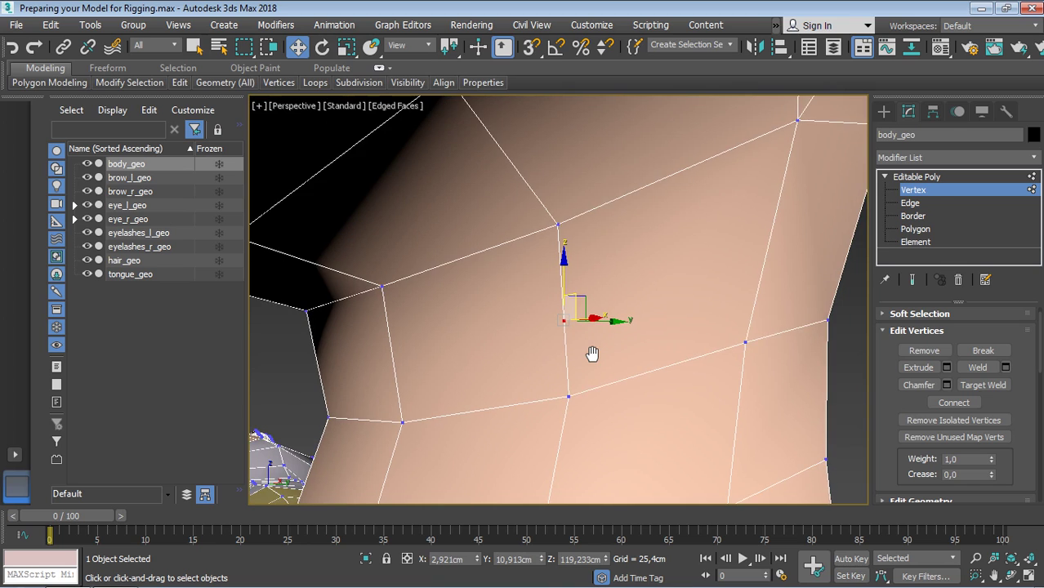
scroll(591, 354, "down", 1)
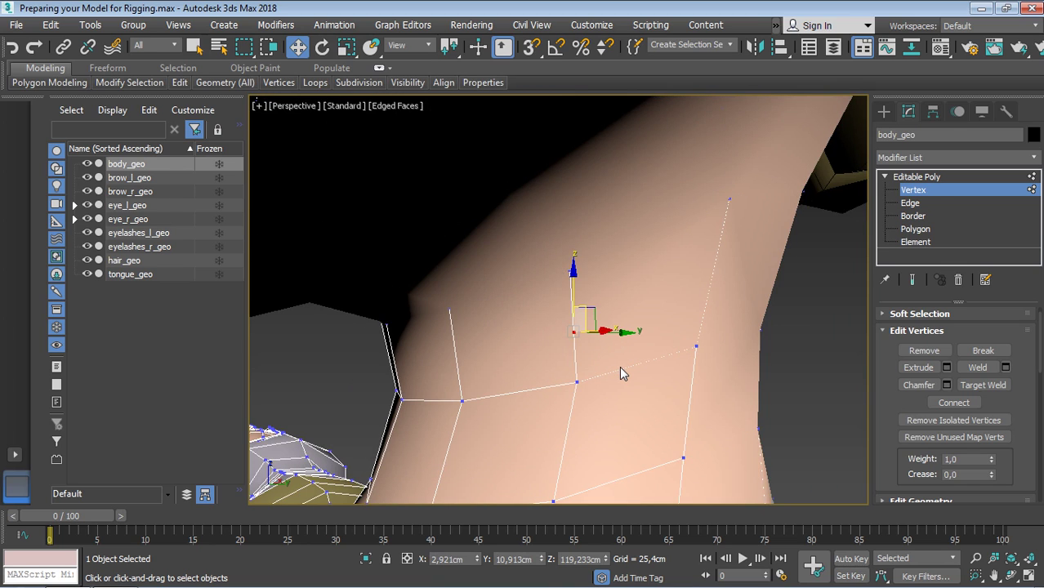
mouse_move(627, 365)
middle_mouse_down("alt")
mouse_move(637, 387)
mouse_move(629, 377)
middle_mouse_up("alt")
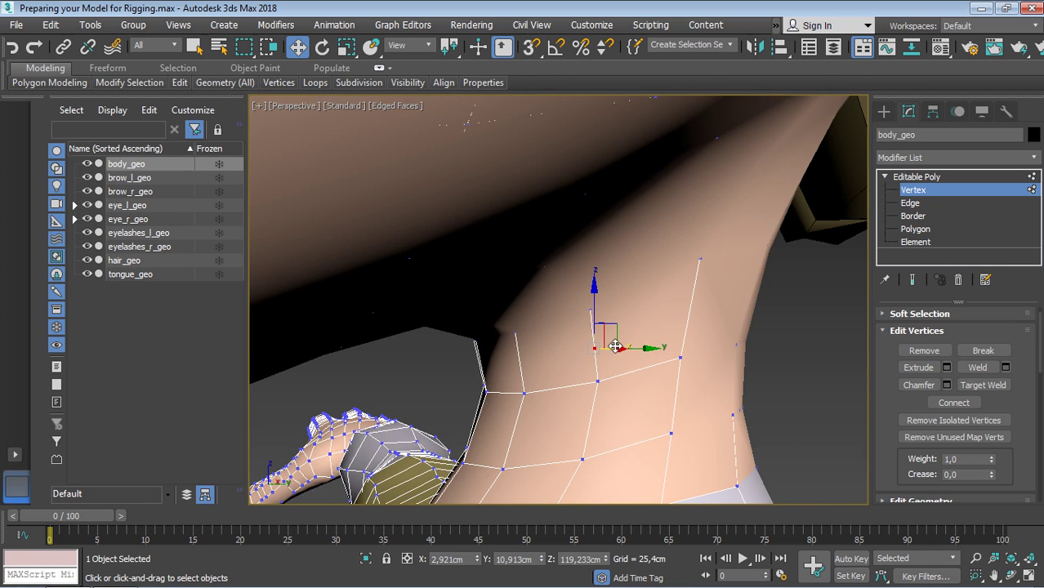
mouse_move(615, 346)
middle_mouse_down("alt")
mouse_move(629, 350)
mouse_move(585, 321)
middle_mouse_up("alt")
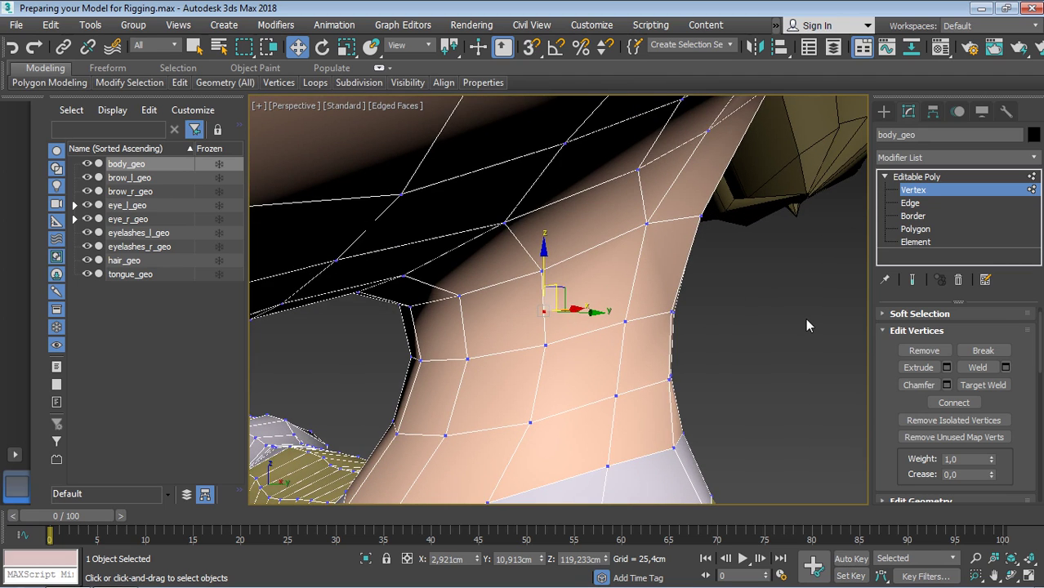
Remove the selected neck vertex, then undo the removal with Ctrl+Z.
key("BackSpace")
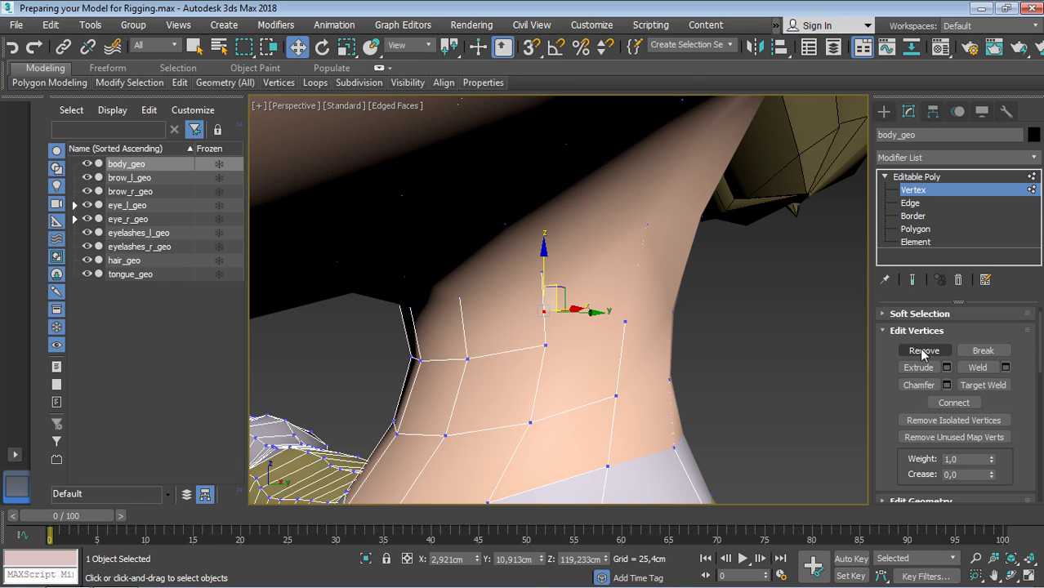
left_click(924, 352)
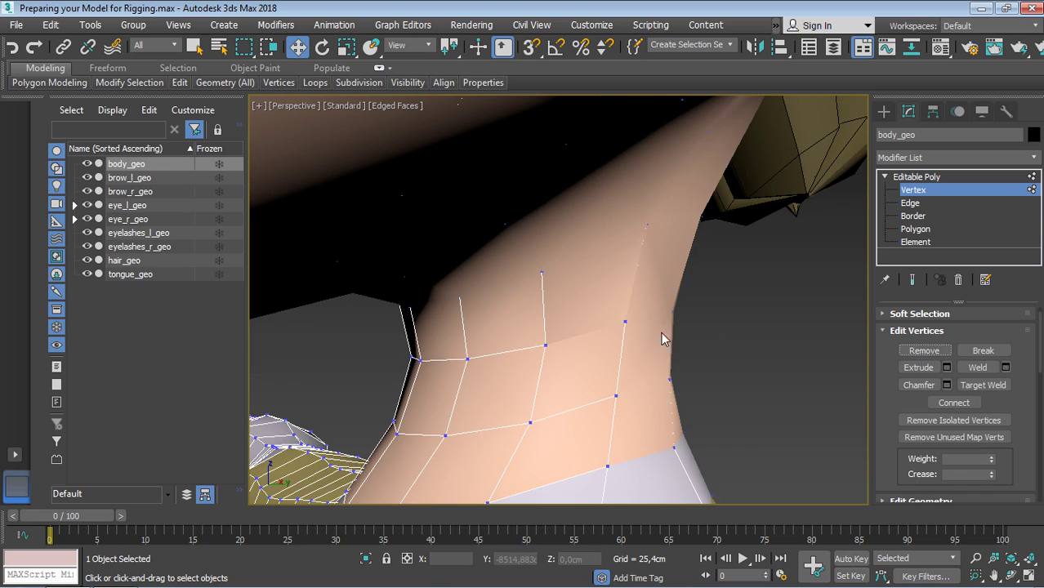
scroll(642, 359, "down", 2)
scroll(636, 367, "down", 1)
scroll(636, 368, "up", 3)
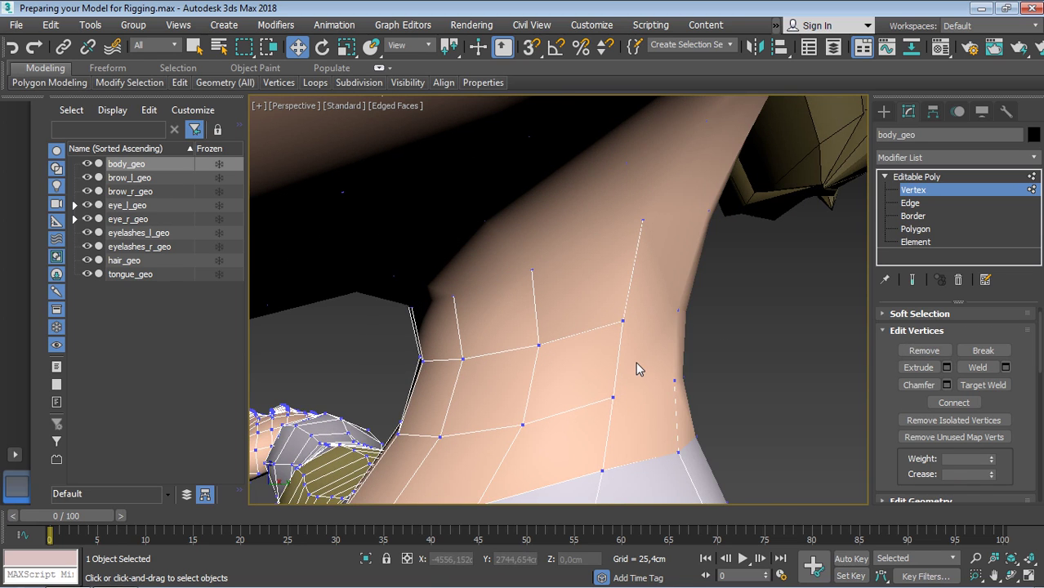
key("ctrl+z")
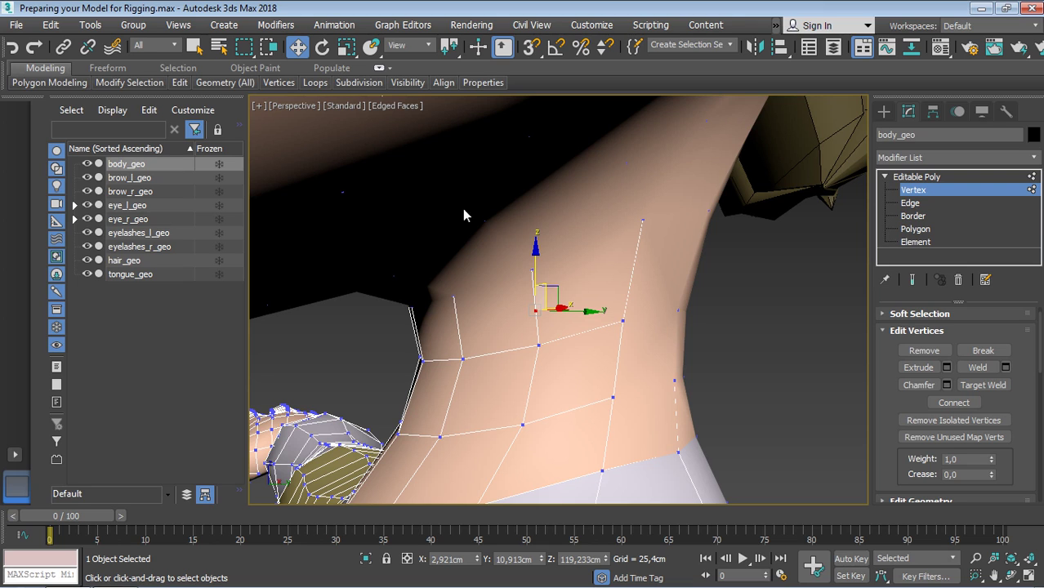
left_click(57, 25)
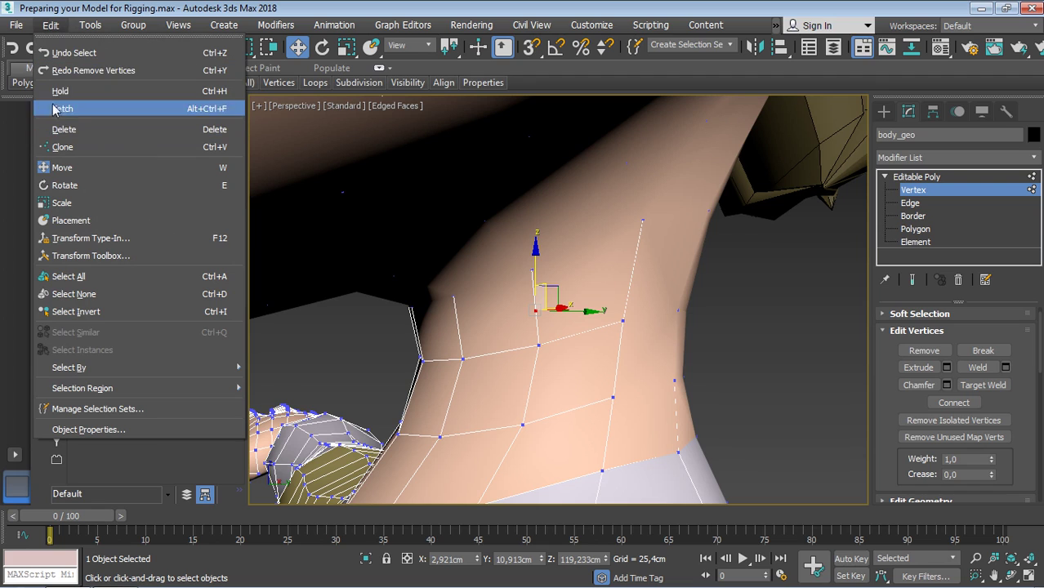
Delete the neck vertex via Edit > Delete, then undo to close the hole.
left_click(63, 129)
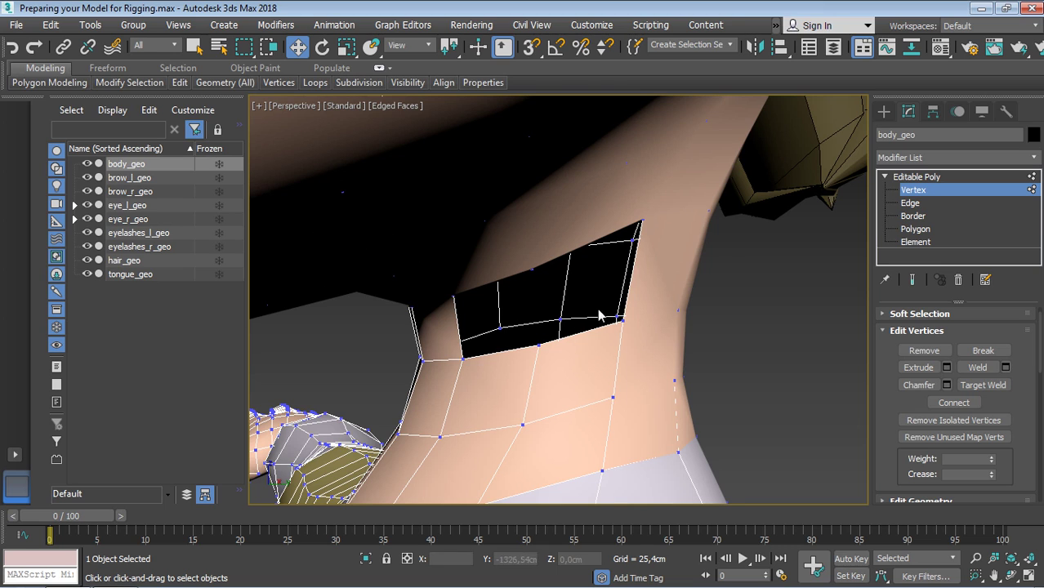
key("ctrl+z")
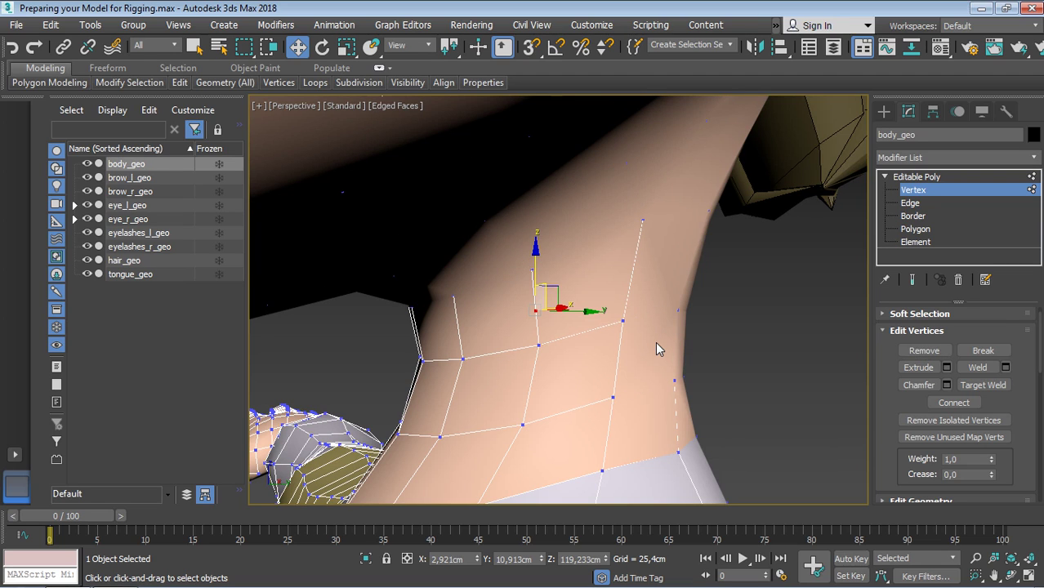
Select the extra neck vertex, Remove it, and check the neck from below.
left_click(904, 356)
mouse_move(694, 337)
middle_mouse_down("alt")
mouse_move(614, 341)
mouse_move(624, 307)
mouse_move(654, 341)
mouse_move(631, 347)
middle_mouse_up("alt")
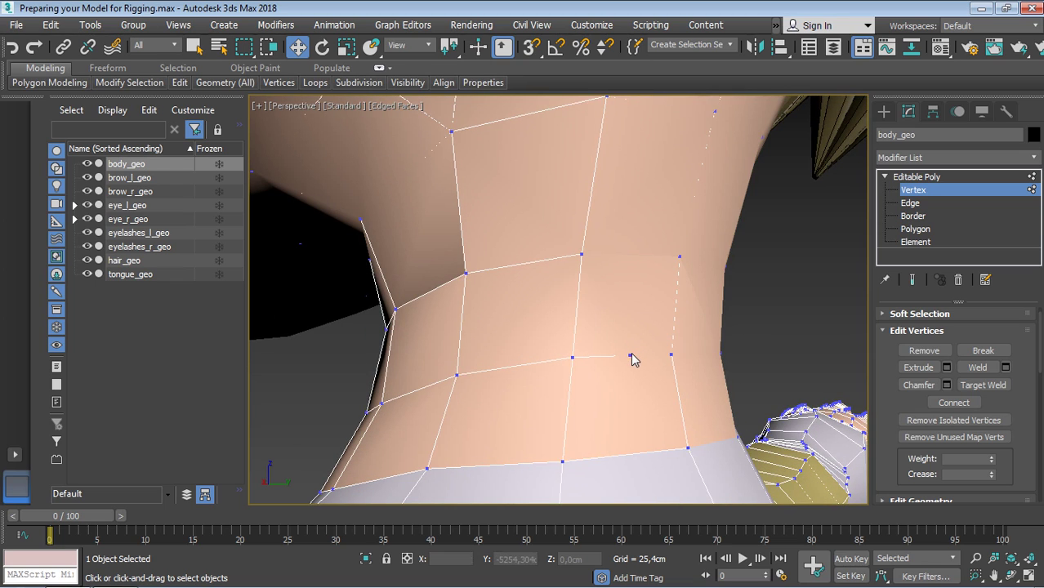
left_click(632, 356)
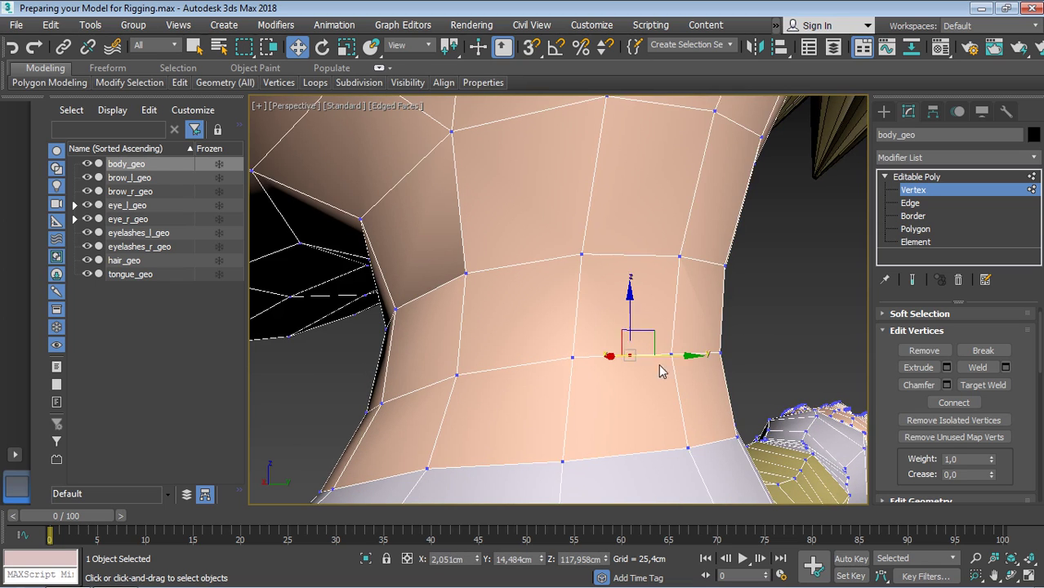
left_click(901, 349)
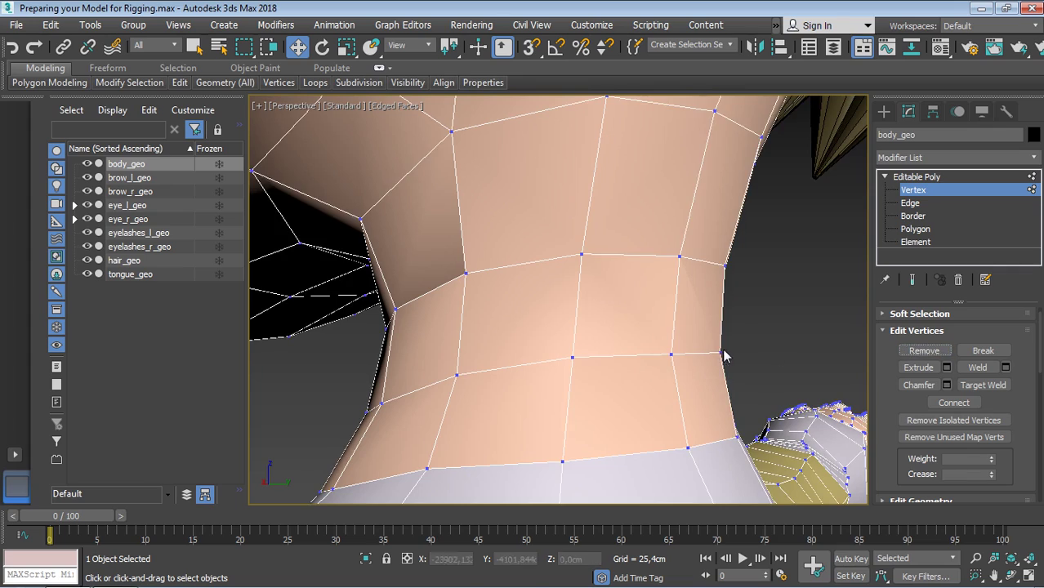
scroll(723, 353, "down", 3)
scroll(735, 357, "down", 3)
middle_click_drag(739, 357, 732, 334, "alt")
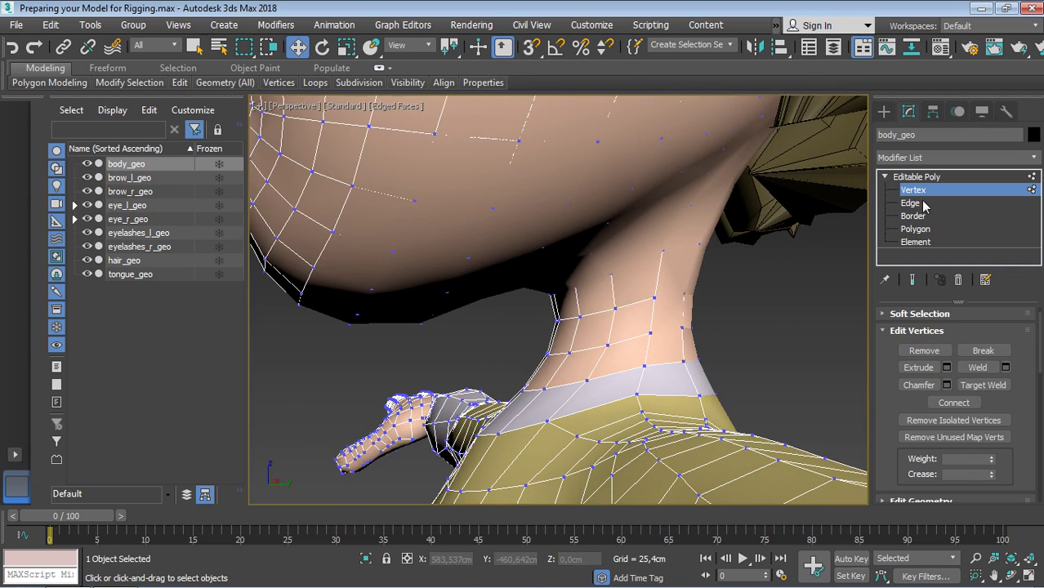
mouse_move(731, 334)
middle_mouse_down("alt")
mouse_move(754, 249)
mouse_move(759, 318)
middle_mouse_up("alt")
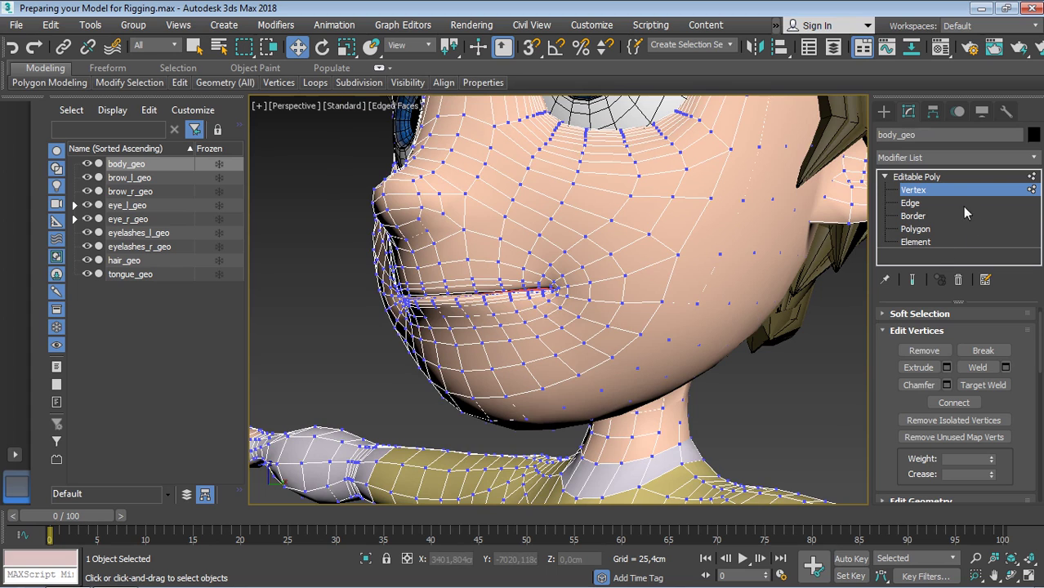
Exit Vertex mode to the Editable Poly object level and orbit around the head.
left_click(954, 193)
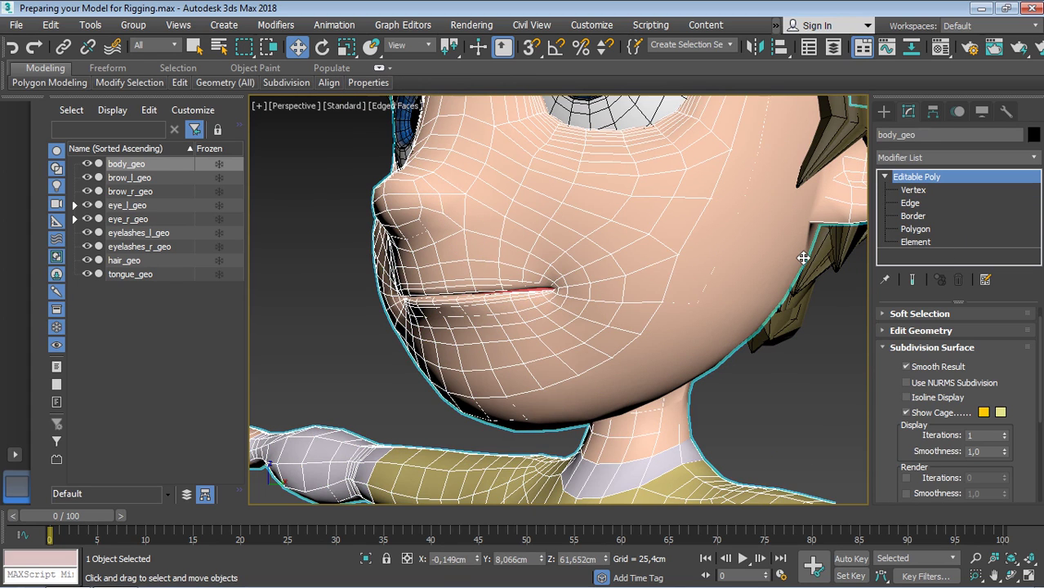
scroll(789, 269, "down", 4)
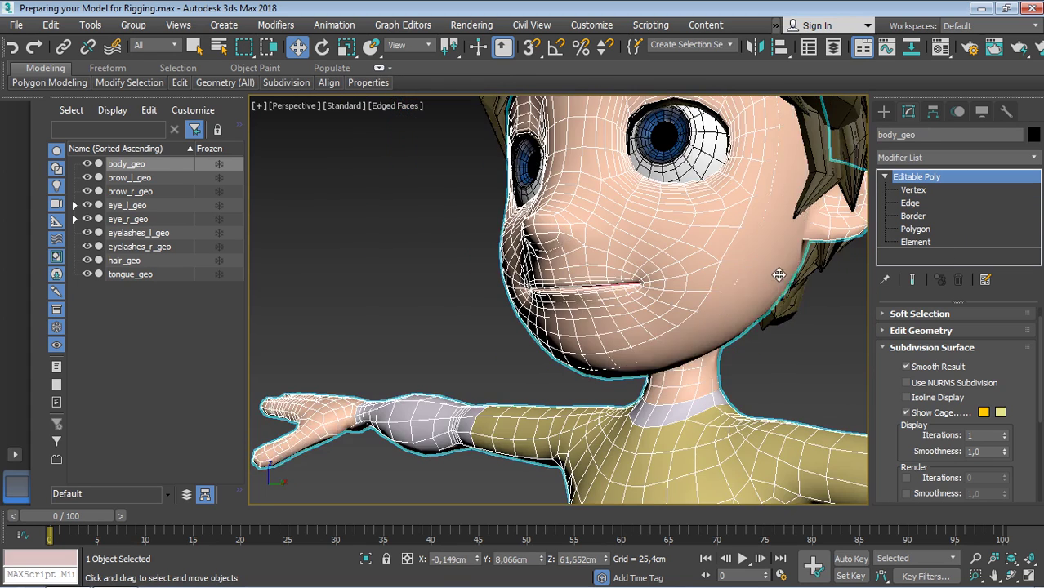
scroll(756, 280, "down", 2)
mouse_move(755, 280)
middle_mouse_down("alt")
mouse_move(780, 290)
mouse_move(694, 277)
mouse_move(721, 301)
mouse_move(666, 304)
mouse_move(672, 319)
middle_mouse_up("alt")
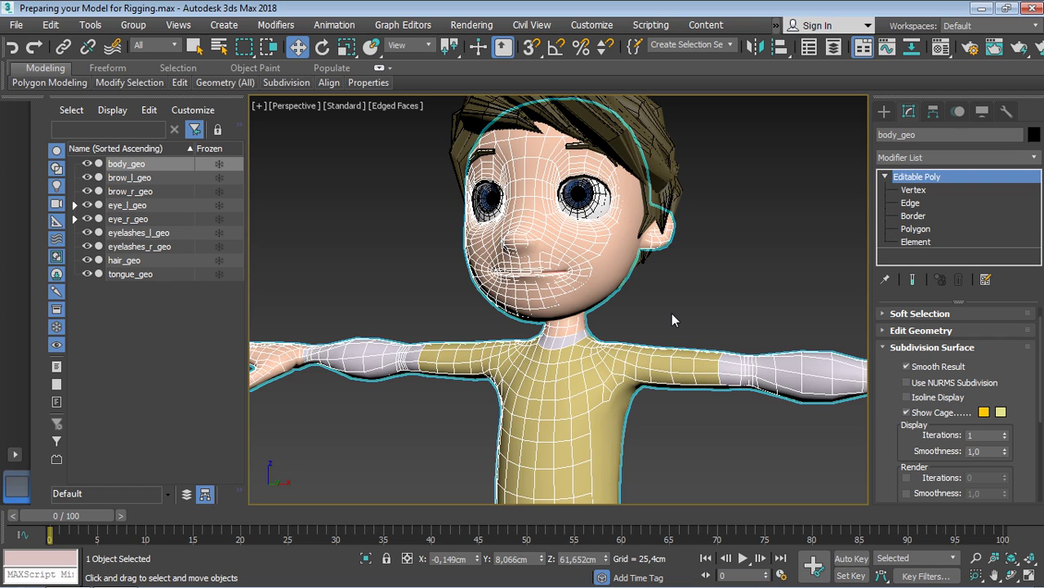
mouse_move(670, 312)
middle_mouse_down("alt")
mouse_move(686, 319)
mouse_move(714, 283)
middle_mouse_up("alt")
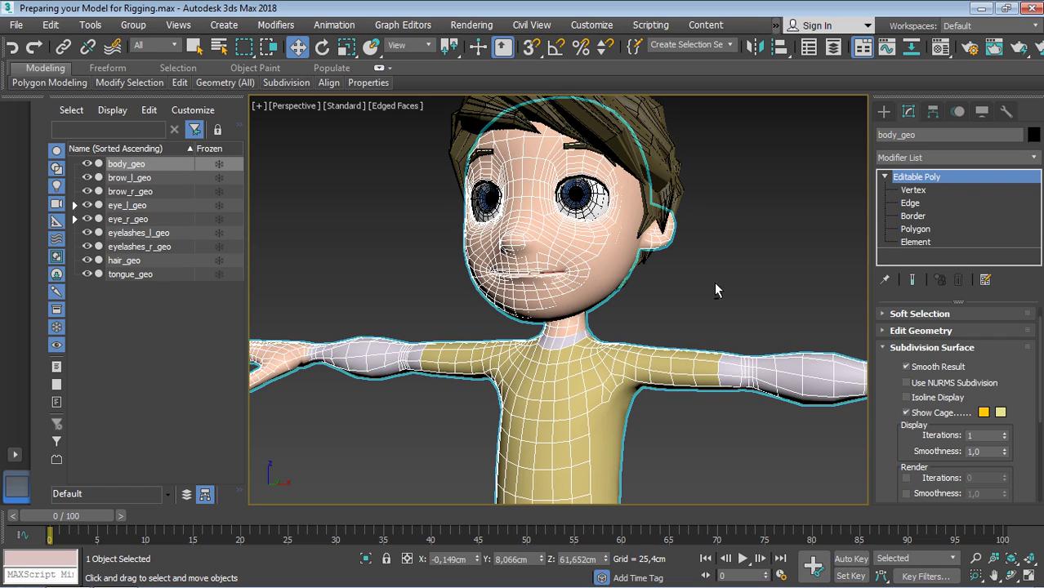
Apply Reset XForm to body_geo from Utilities and check the XForm modifier in the stack.
left_click(1004, 117)
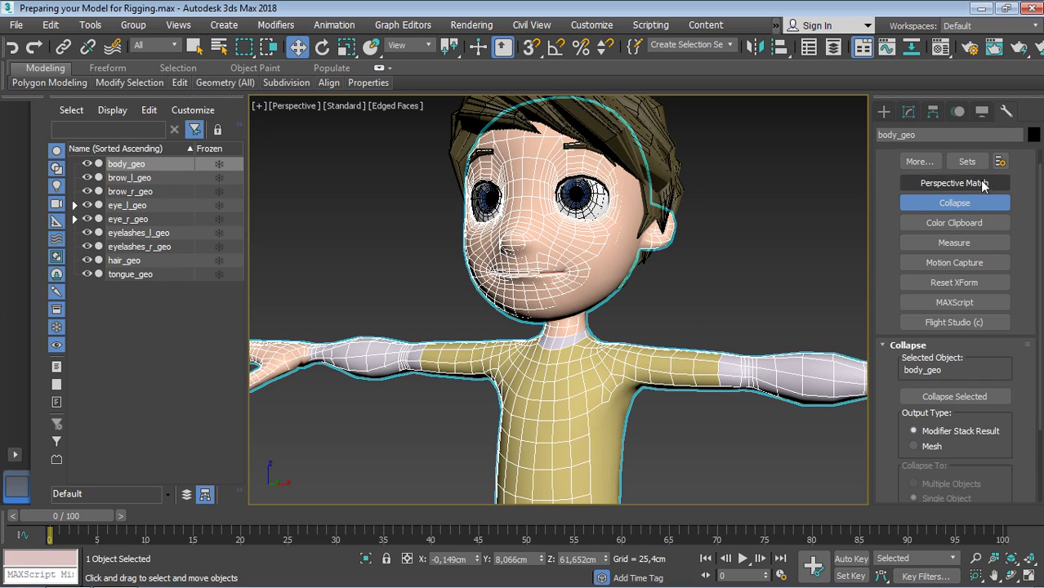
left_click(959, 282)
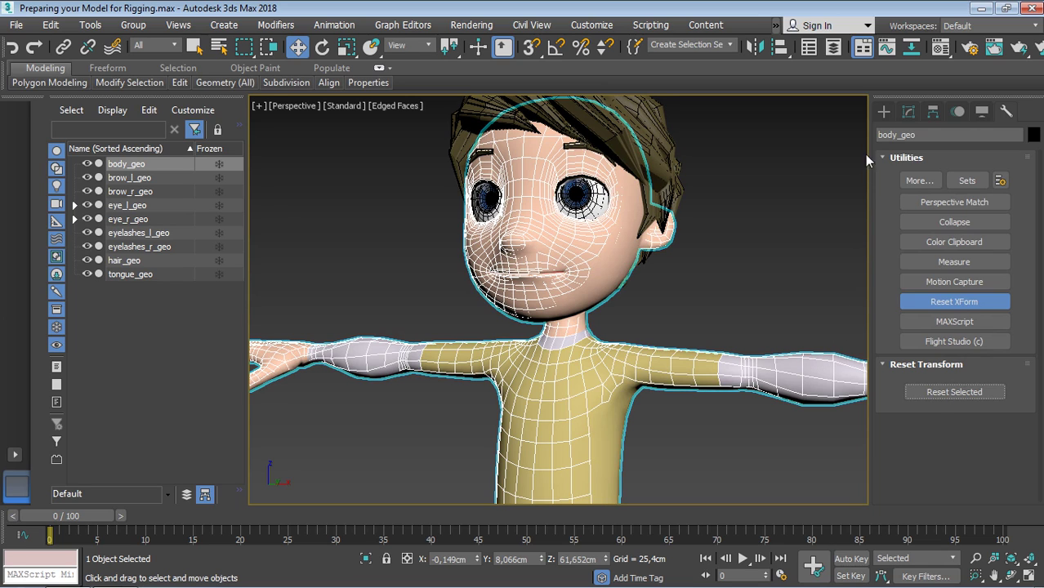
left_click(908, 114)
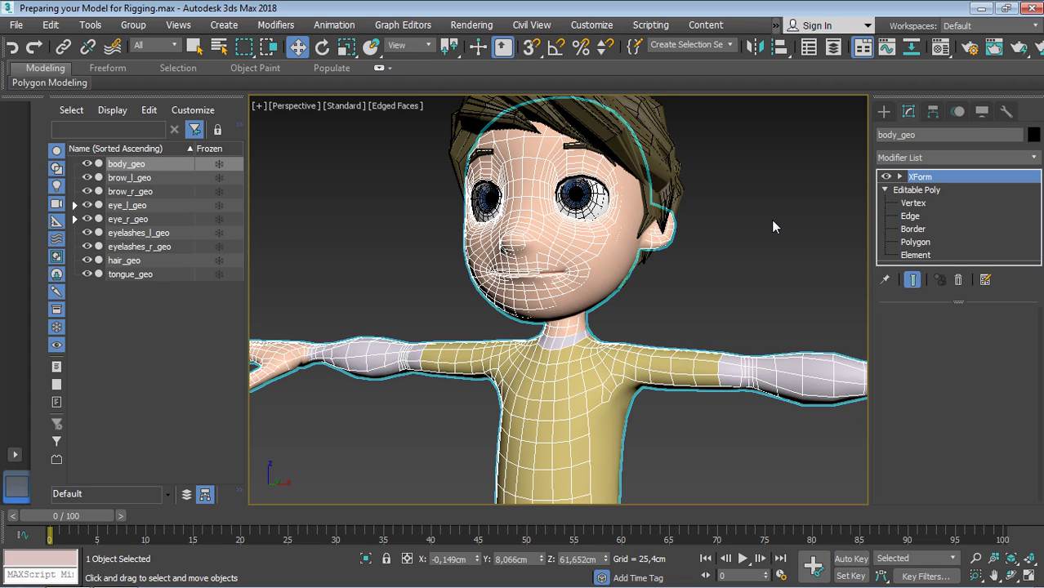
key("ctrl+z")
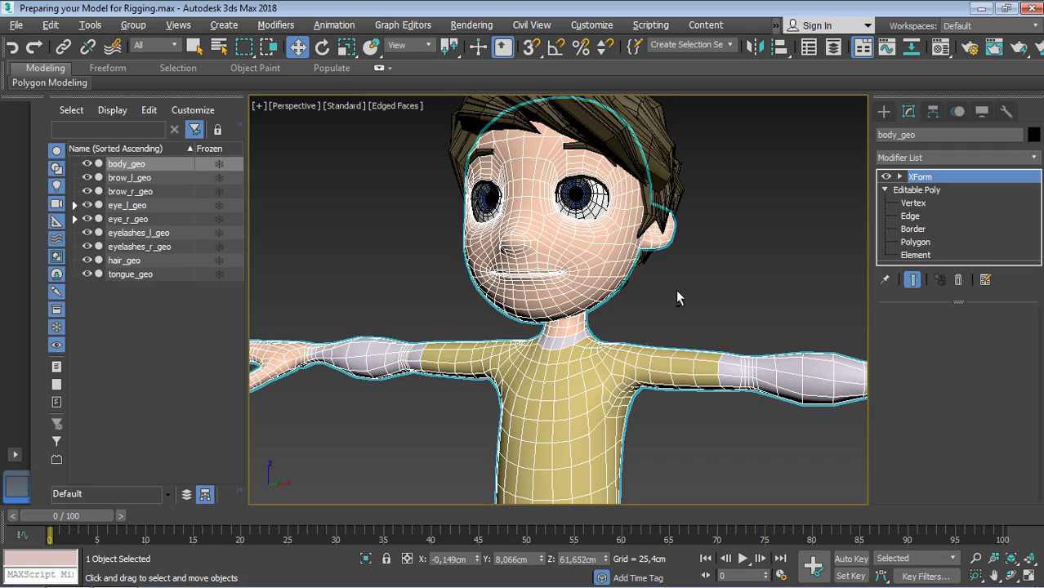
mouse_move(675, 289)
middle_mouse_down("alt")
mouse_move(679, 313)
mouse_move(669, 303)
mouse_move(678, 294)
mouse_move(585, 281)
middle_mouse_up("alt")
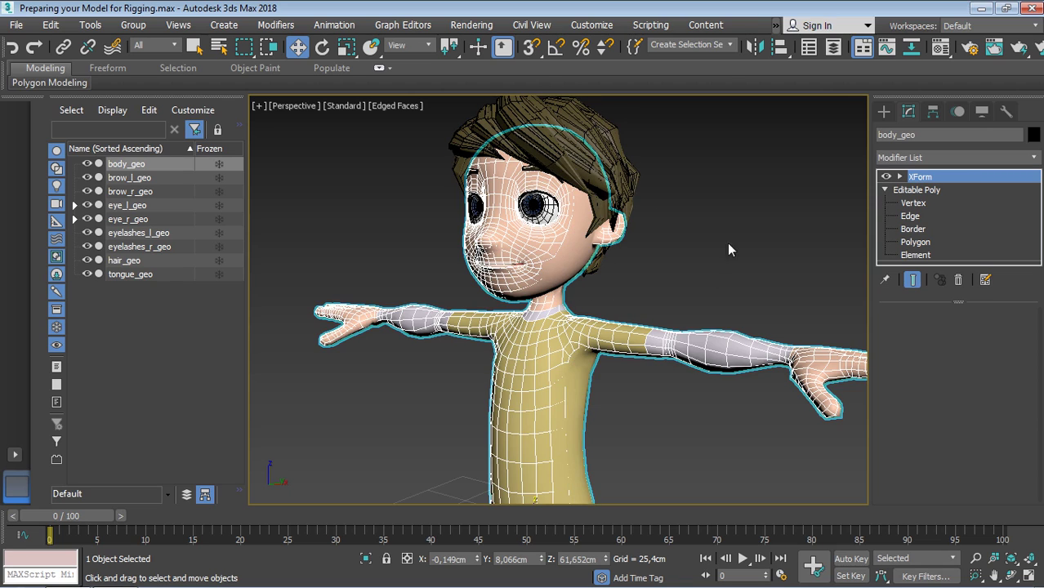
Collapse body_geo's stack to Modifier Stack Result with the Collapse utility and confirm it.
left_click(1009, 117)
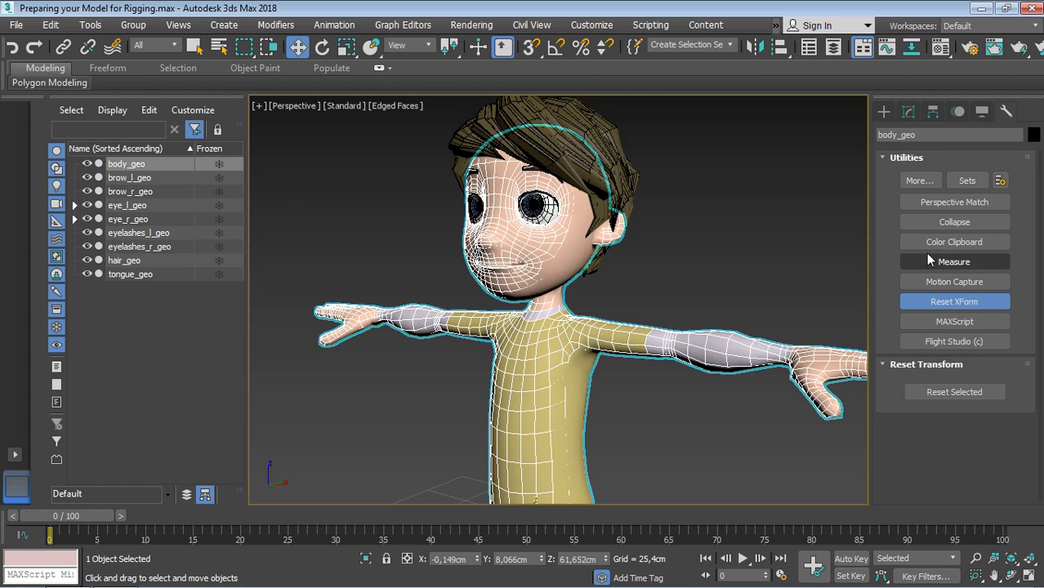
left_click(962, 223)
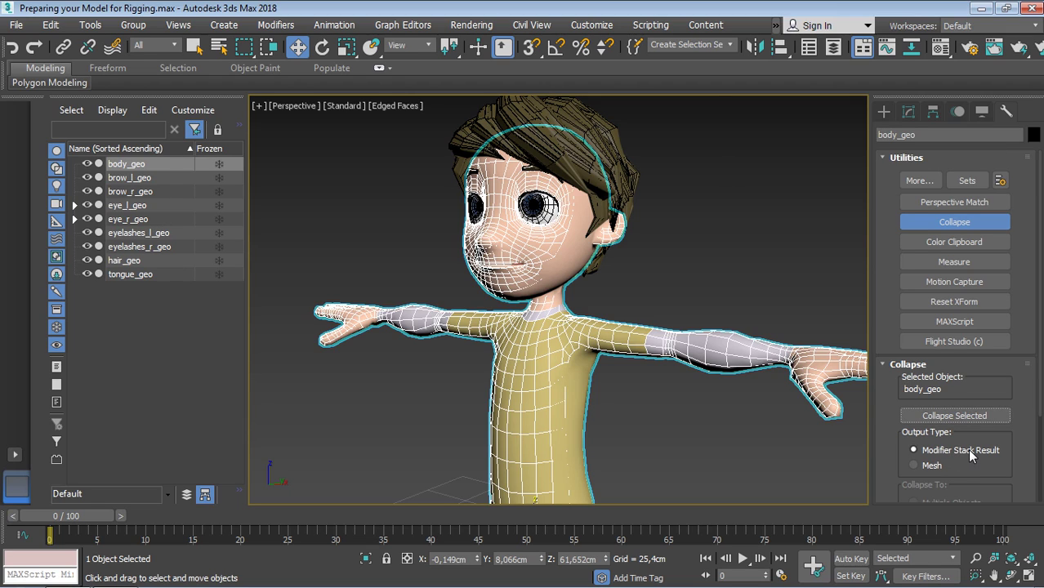
left_click(967, 448)
left_click(968, 422)
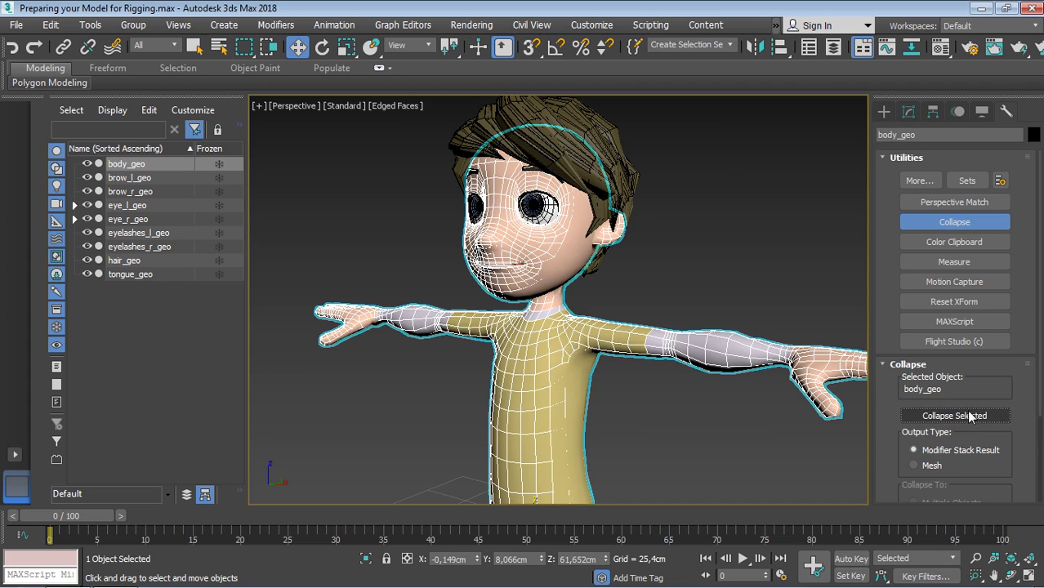
left_click(906, 114)
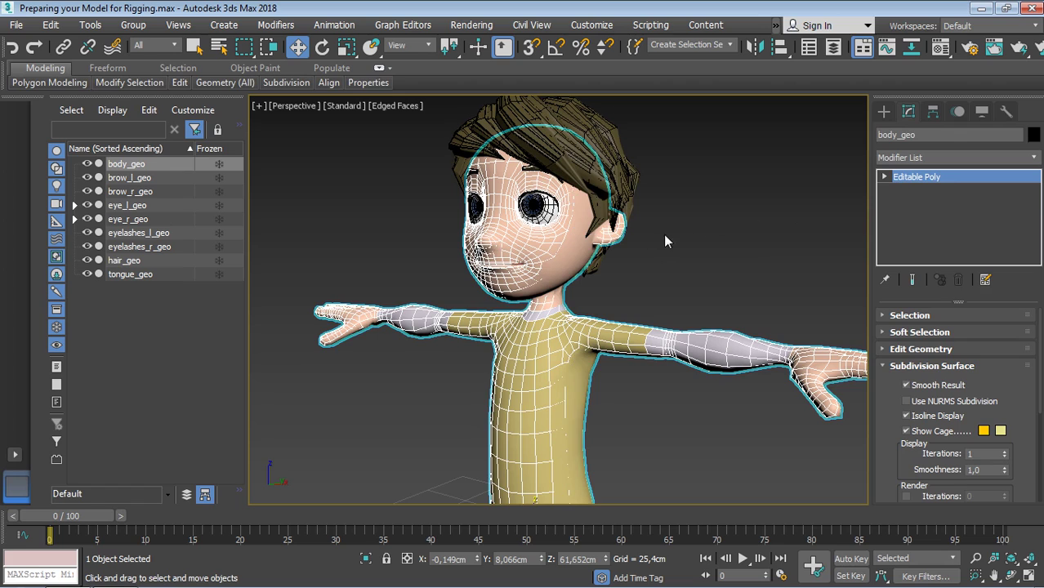
Drag body_geo with the Move gizmo until its head sits under the hair and eyes.
scroll(696, 242, "down", 3)
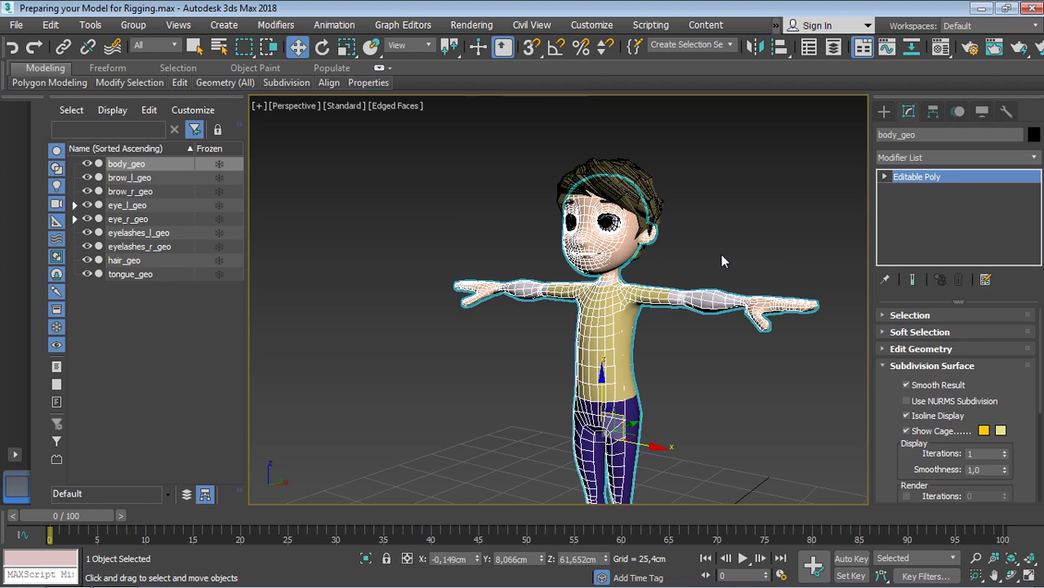
middle_click_drag(721, 254, 691, 244, "alt")
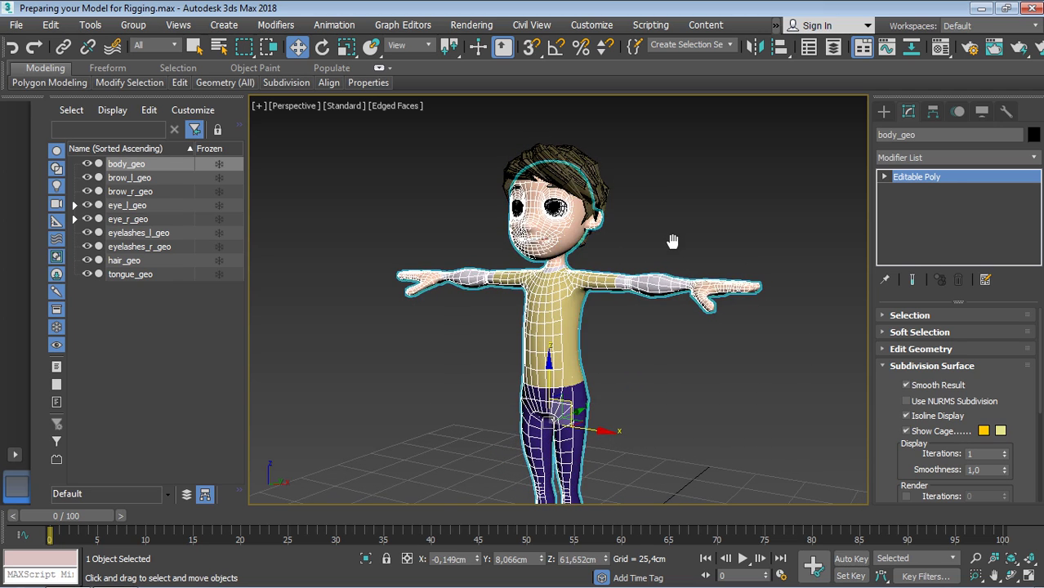
scroll(679, 236, "down", 3)
middle_click_drag(686, 238, 667, 224)
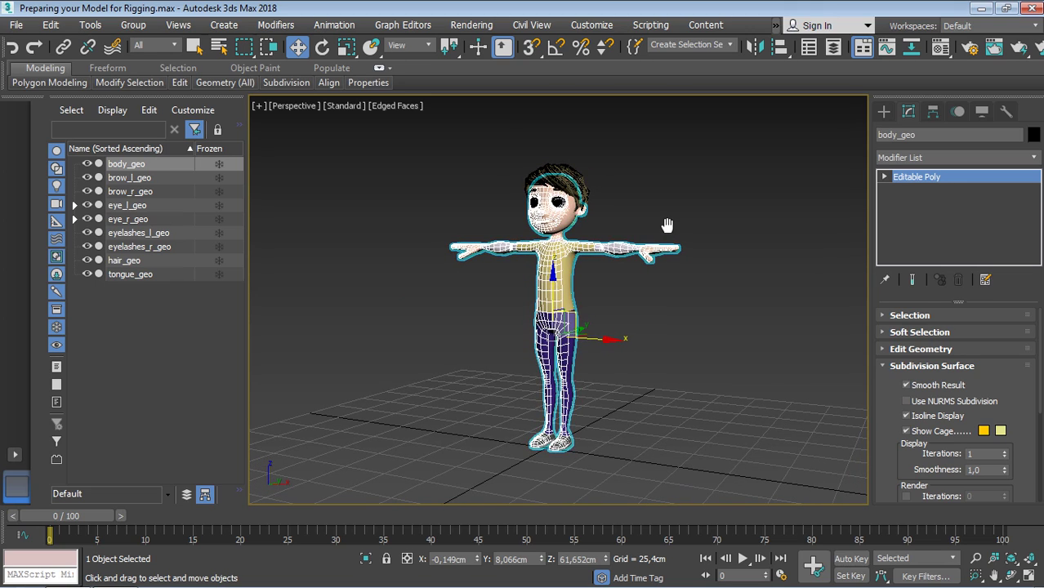
mouse_move(606, 313)
middle_mouse_down("alt")
mouse_move(614, 300)
mouse_move(599, 312)
middle_mouse_up("alt")
left_click_drag(599, 312, 706, 315)
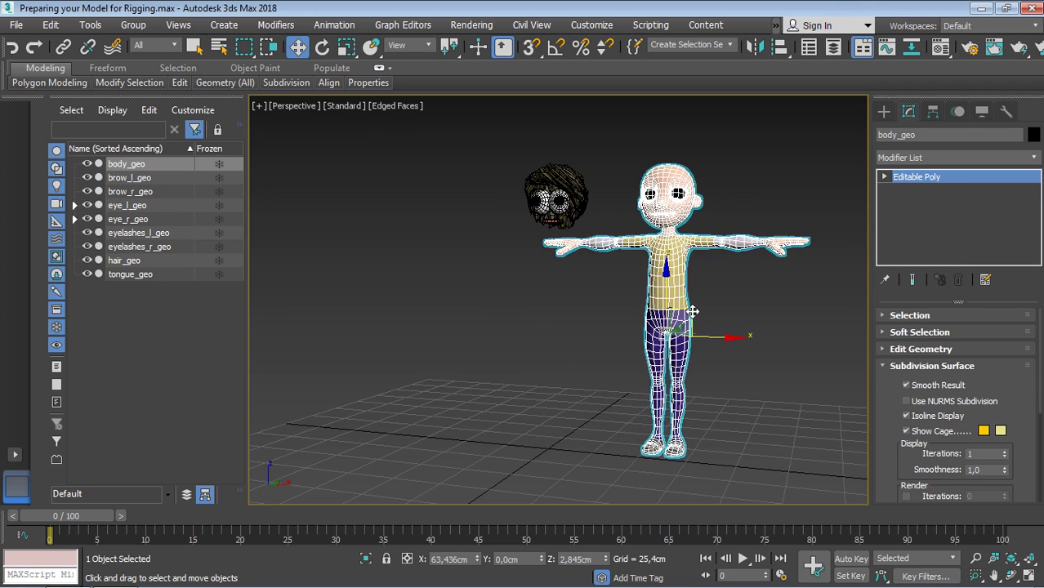
mouse_move(704, 308)
middle_mouse_down("alt")
mouse_move(730, 310)
mouse_move(700, 279)
mouse_move(708, 299)
middle_mouse_up("alt")
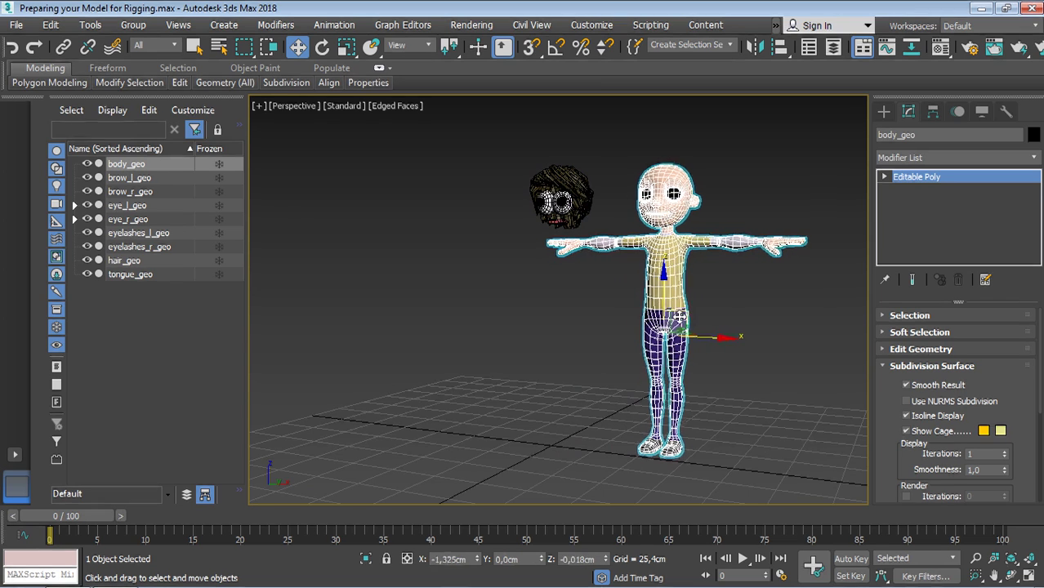
mouse_move(679, 317)
left_mouse_down()
mouse_move(593, 306)
mouse_move(605, 333)
left_mouse_up()
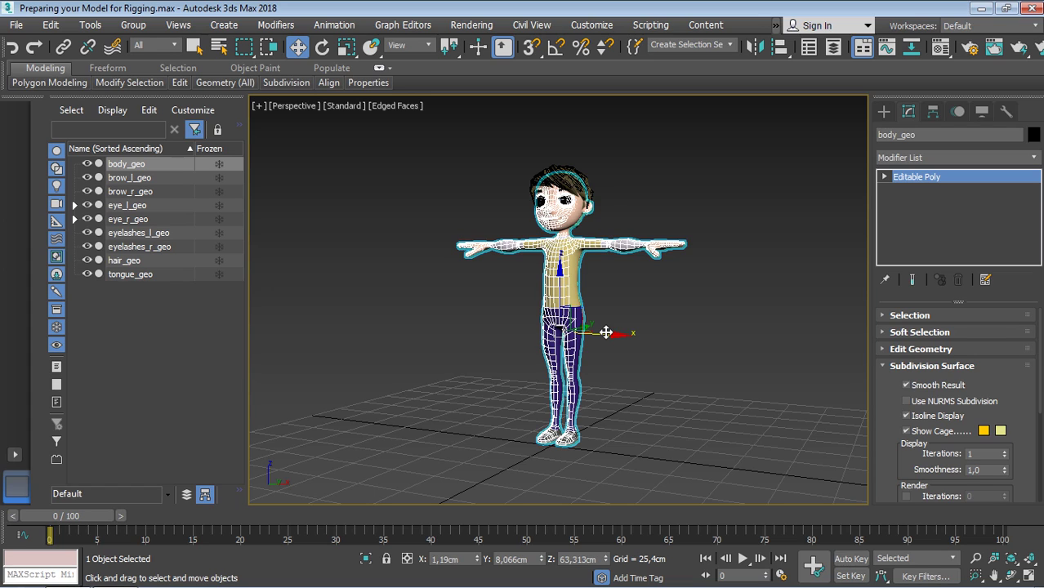
left_click_drag(605, 332, 608, 336)
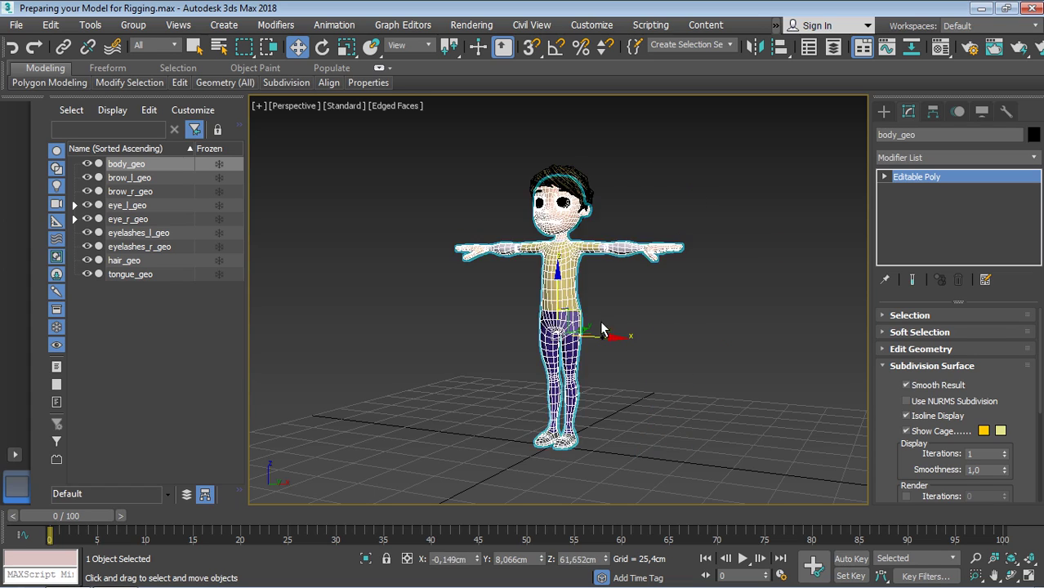
Freeze body_geo's transform from the quad menu and confirm with Oui.
right_click(567, 272, "alt")
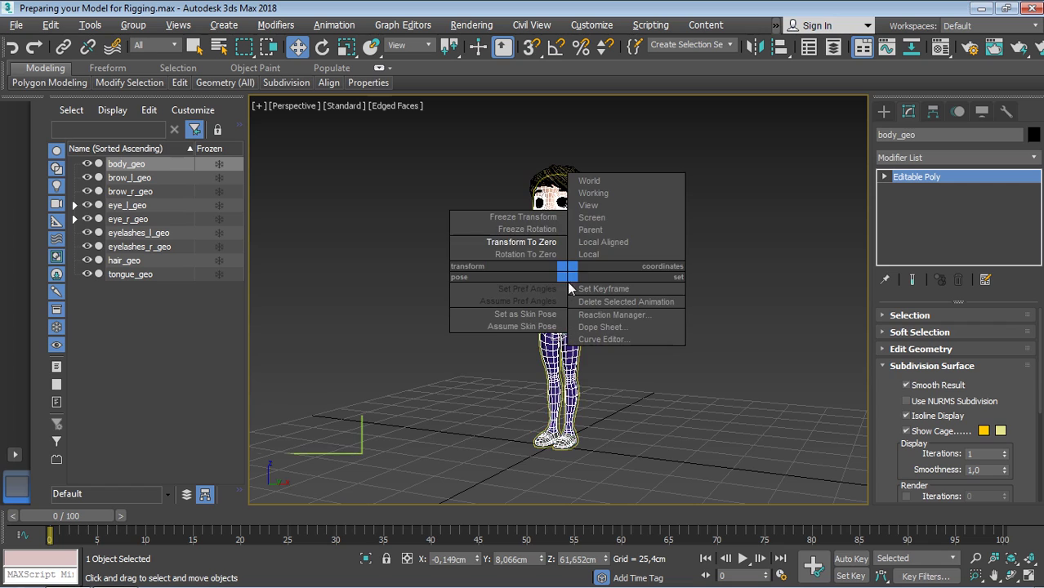
left_click(541, 223)
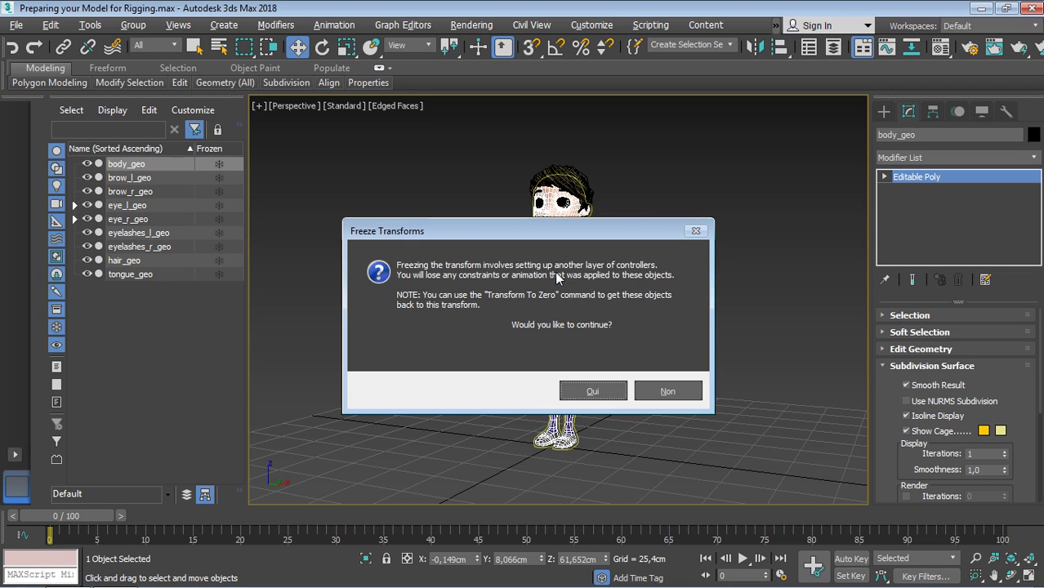
left_click(592, 391)
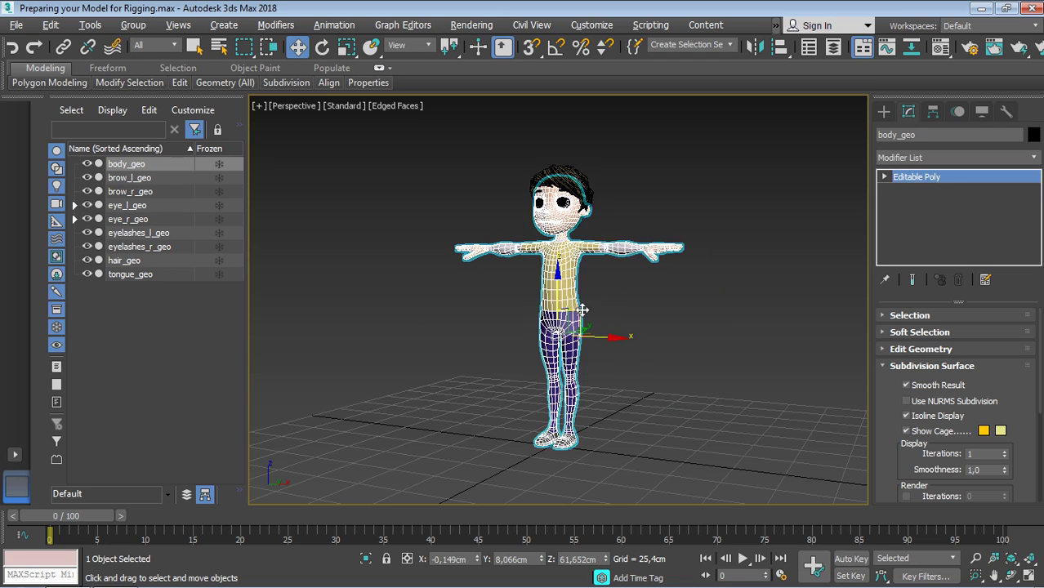
Move body_geo away, then use Transform To Zero to confirm it snaps back.
left_click_drag(574, 311, 693, 295)
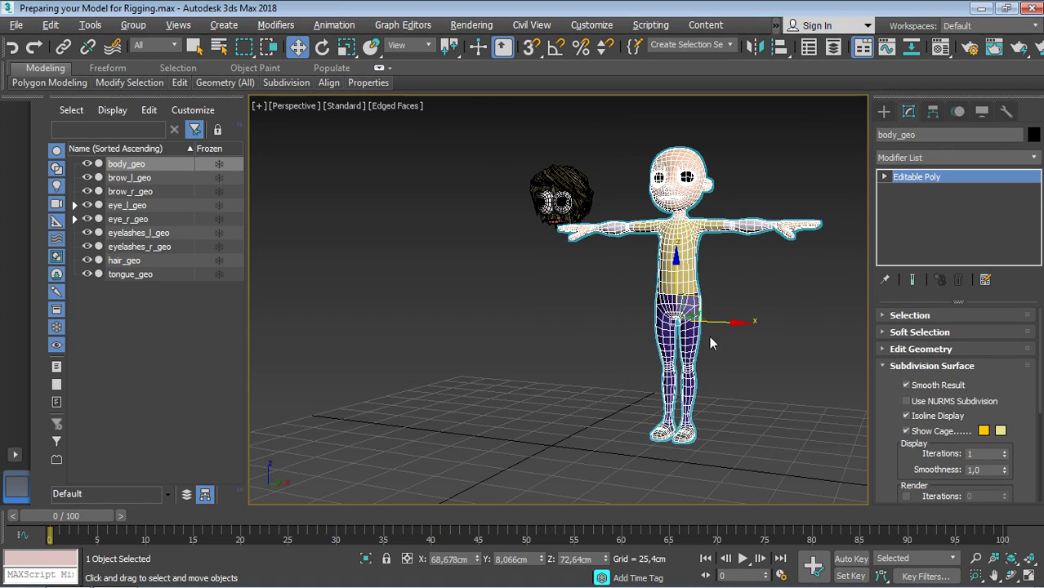
right_click(688, 252)
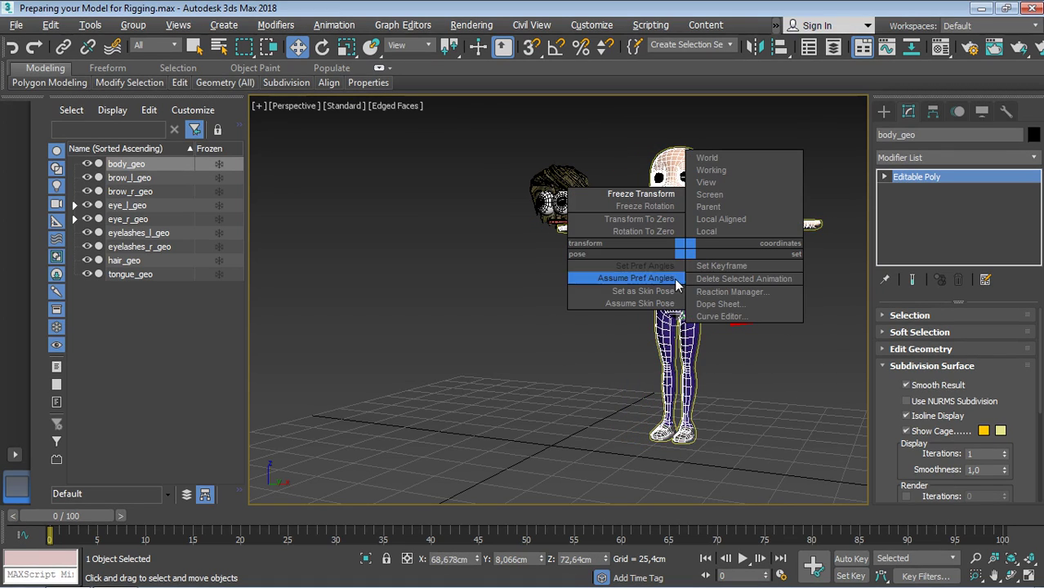
left_click(638, 219)
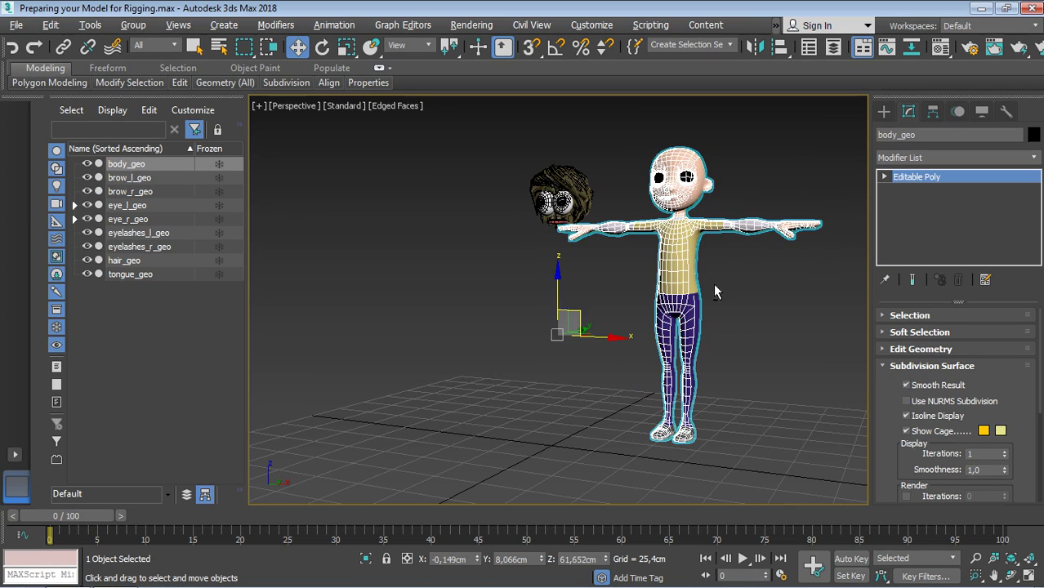
middle_click_drag(707, 292, 700, 318, "alt")
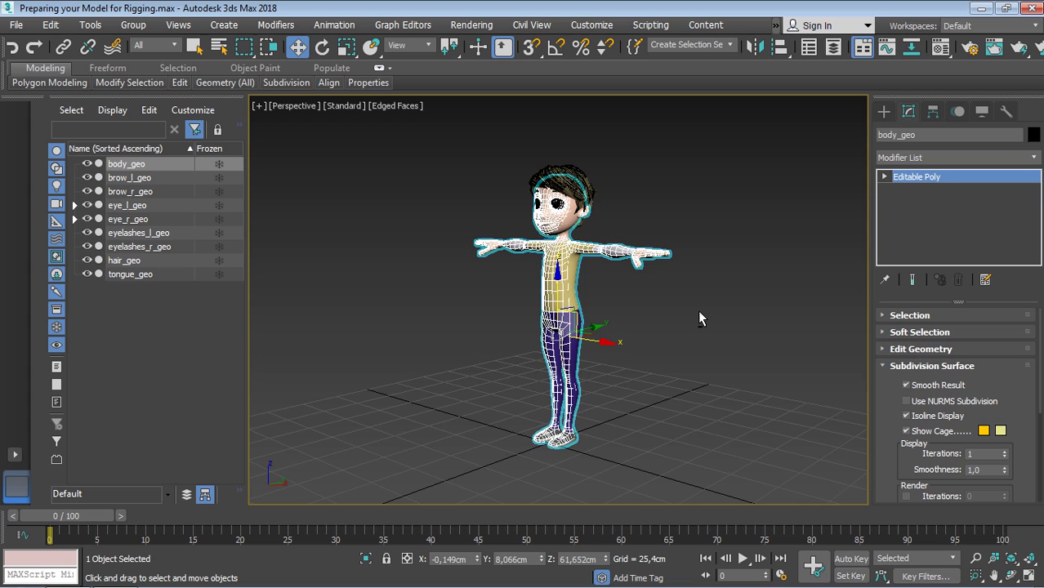
mouse_move(699, 317)
middle_mouse_down("alt")
mouse_move(721, 311)
mouse_move(688, 307)
middle_mouse_up("alt")
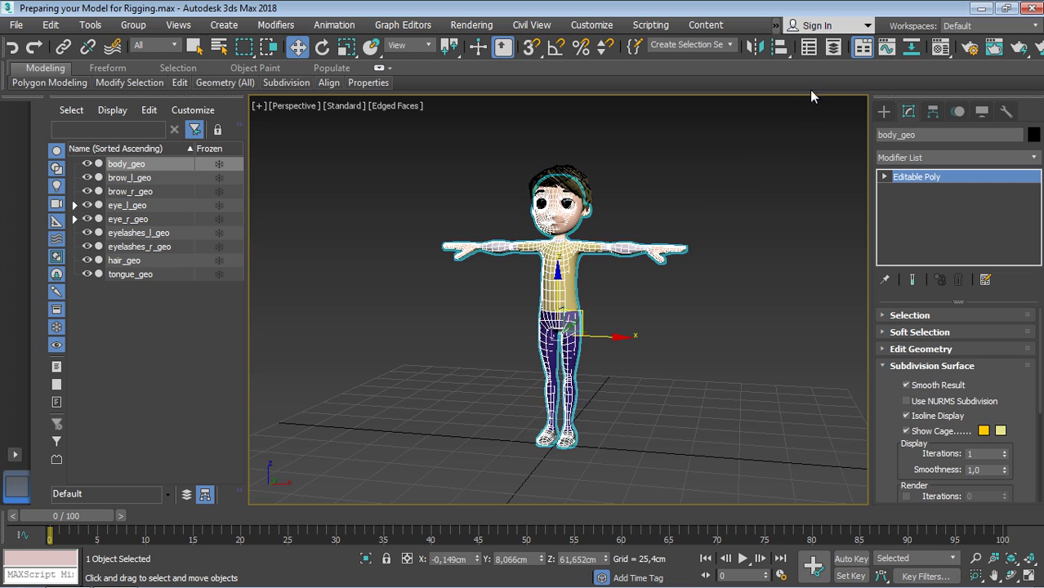
In the Layer Explorer, create a new layer from body_geo named Model_layer.
left_click(833, 51)
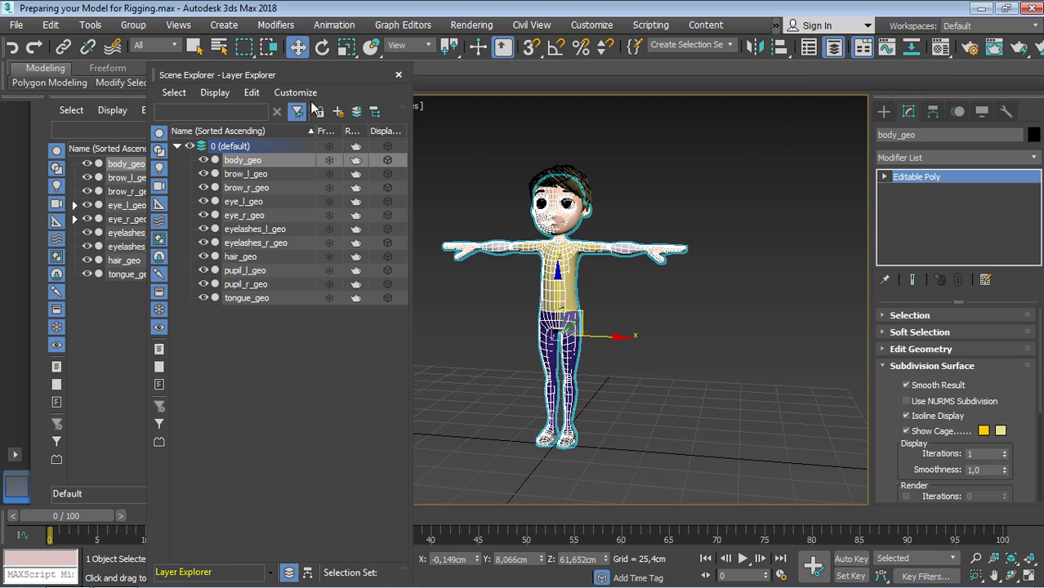
left_click(339, 111)
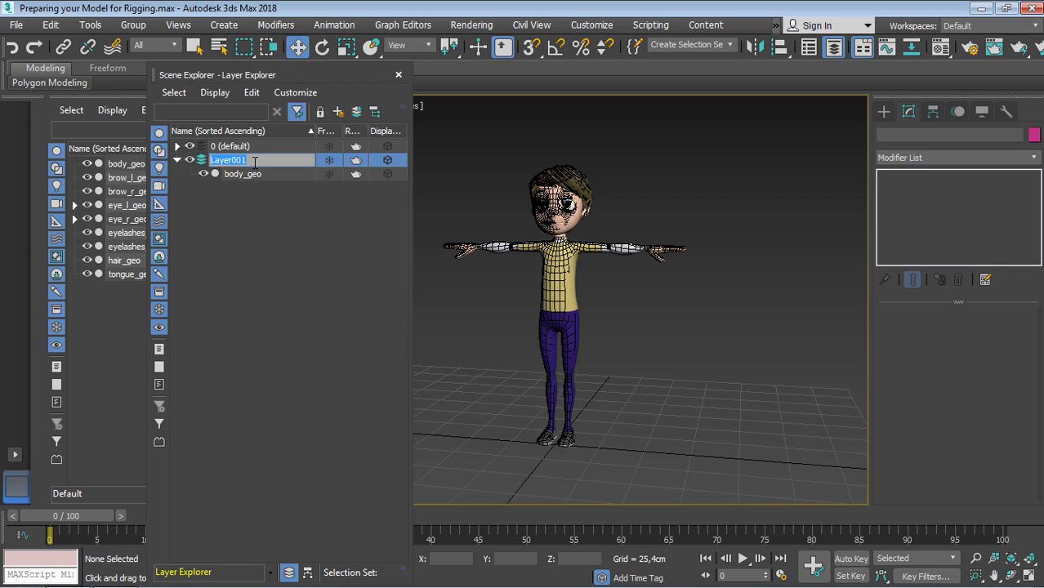
type("M")
type("odel_la")
type("yer")
left_click(249, 223)
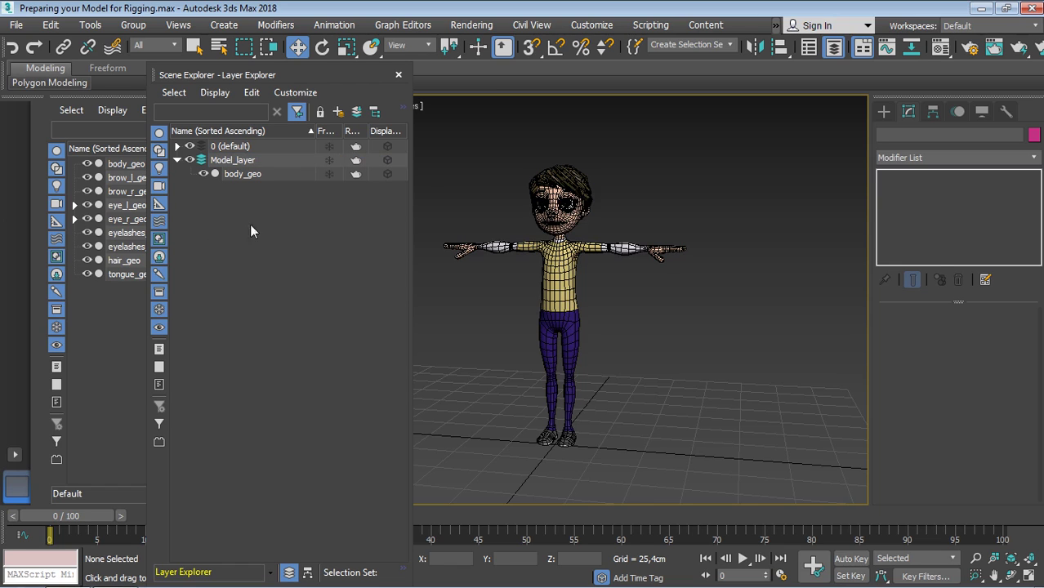
Move all the other character parts into Model_layer.
left_click_drag(426, 134, 722, 480)
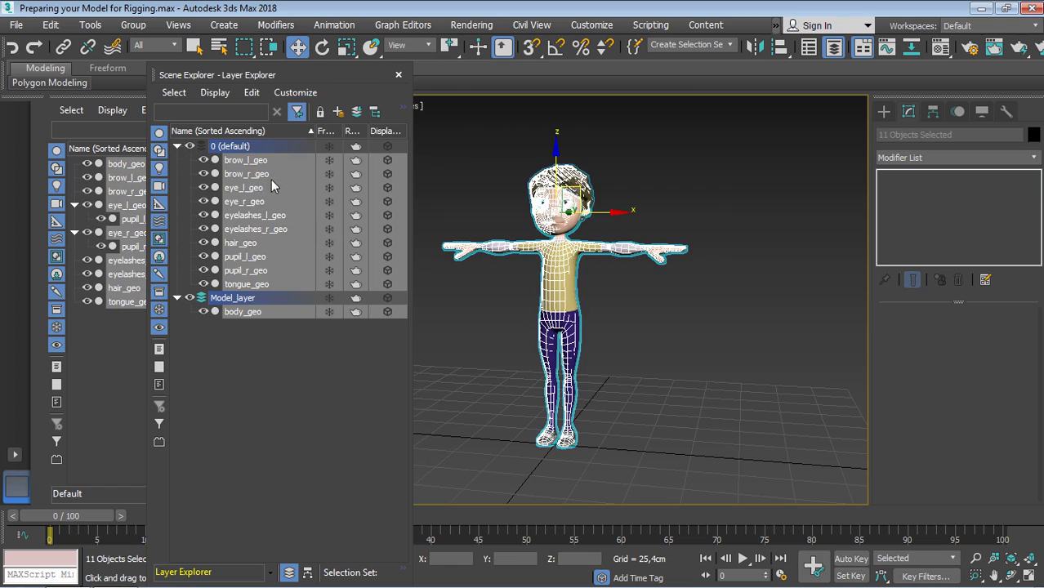
left_click_drag(243, 174, 242, 300)
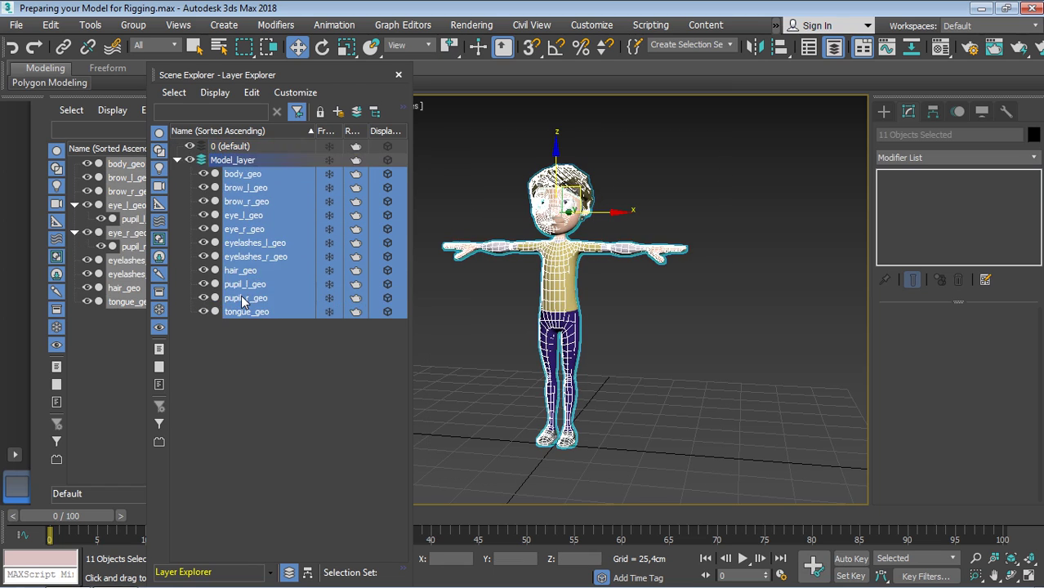
left_click(464, 172)
middle_click_drag(622, 211, 627, 211)
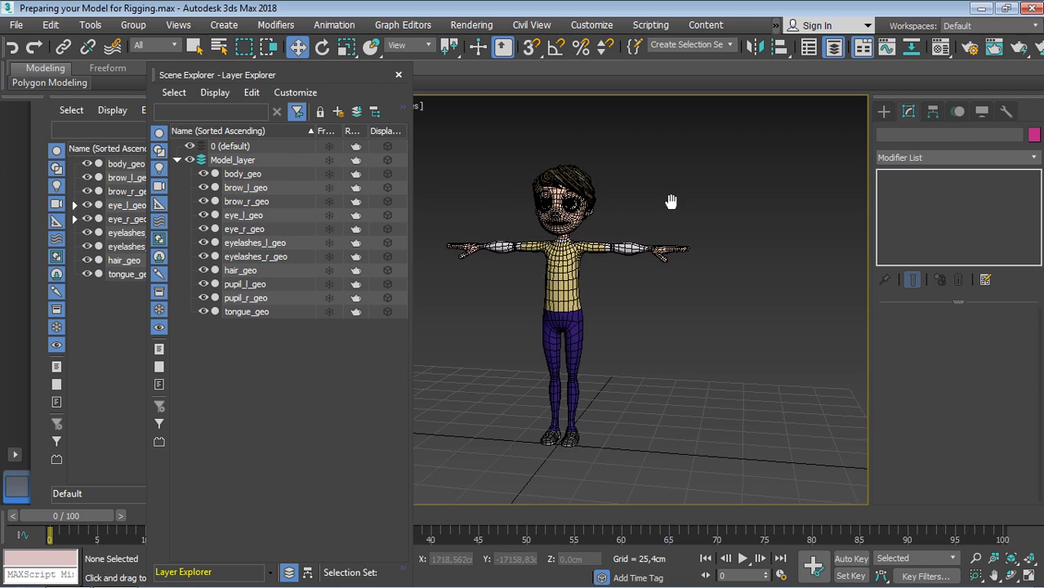
Hide and then show brow_l_geo again to check its visibility toggle.
left_click(203, 188)
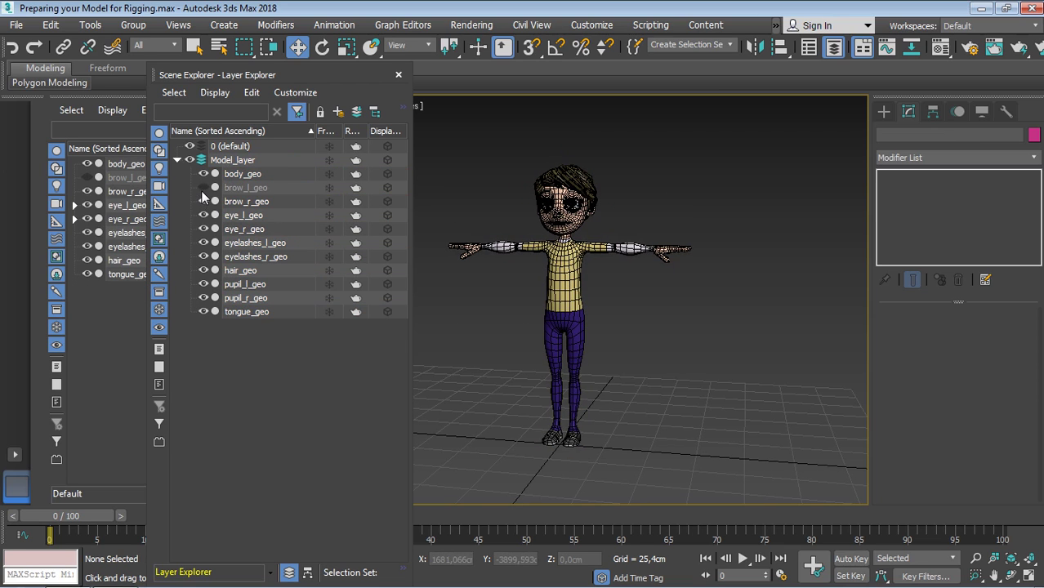
left_click(202, 216)
left_click(202, 213)
left_click(203, 188)
left_click(328, 160)
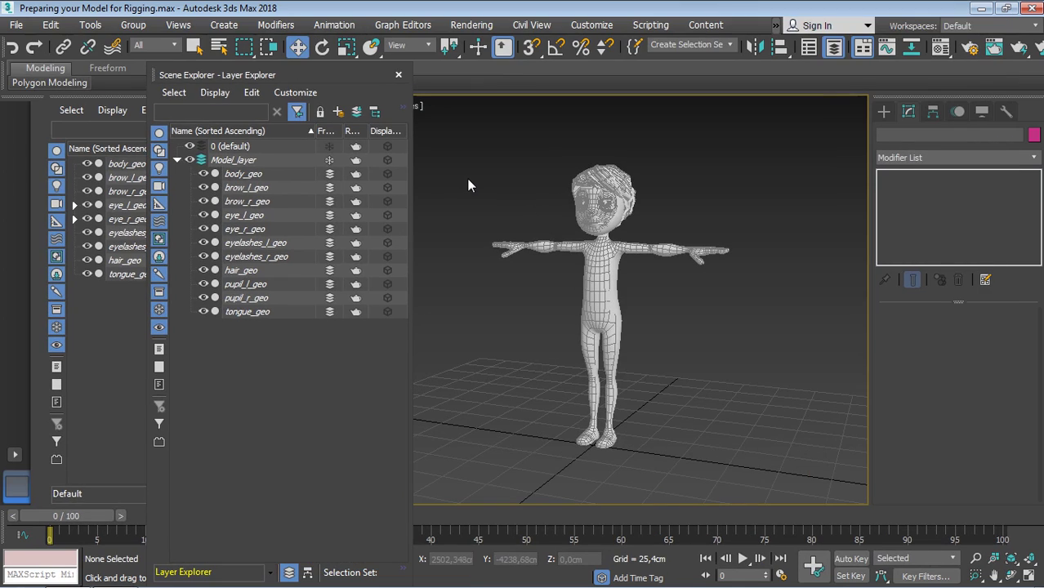
left_click_drag(459, 153, 737, 497)
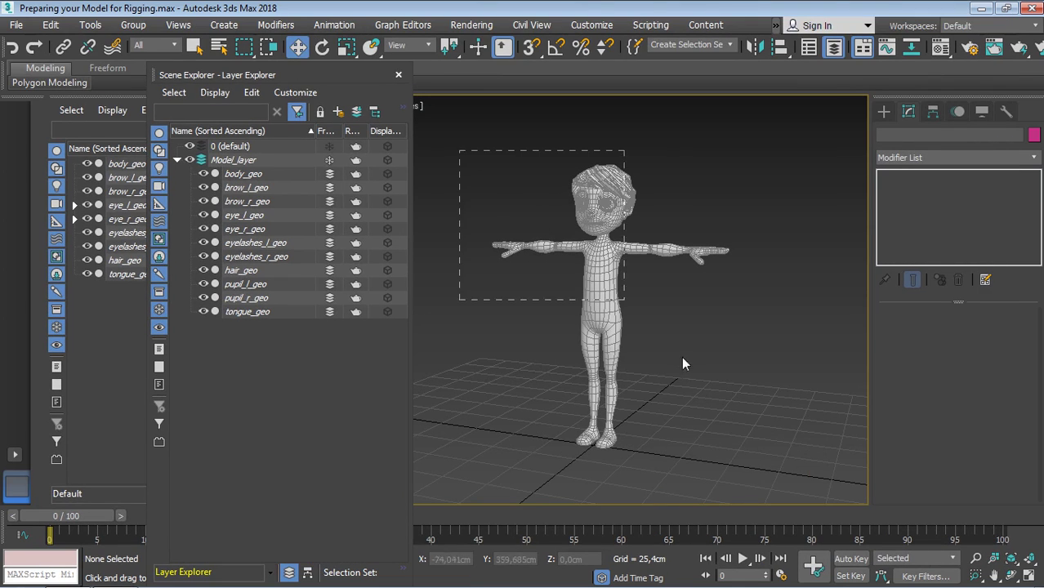
left_click_drag(500, 168, 692, 442)
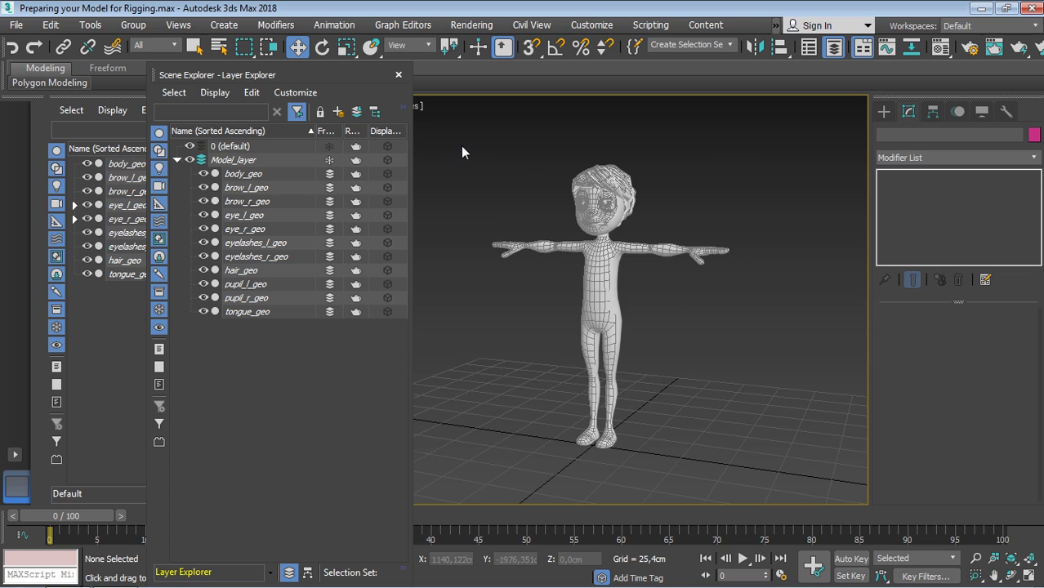
left_click_drag(462, 147, 743, 488)
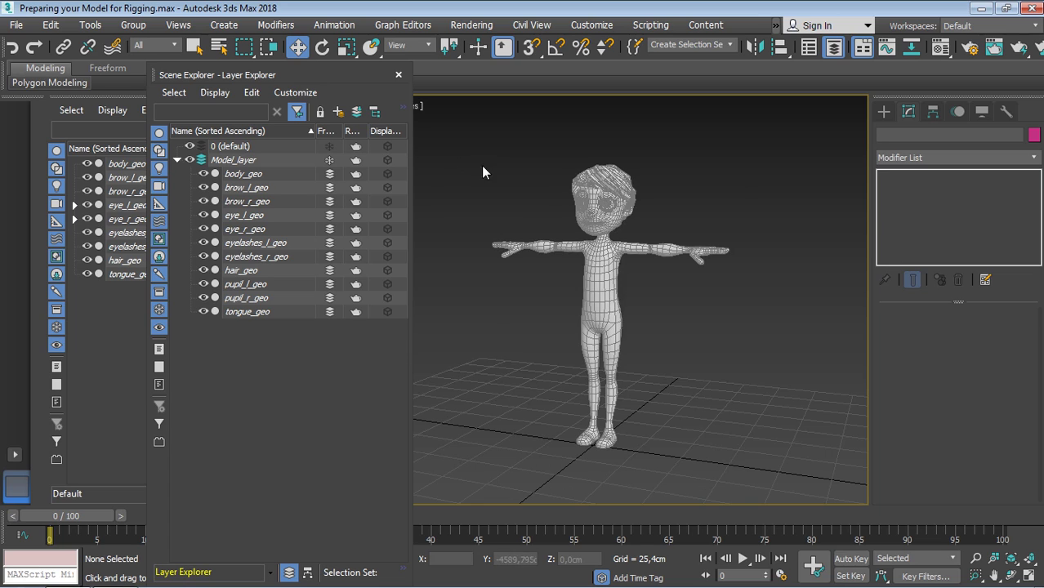
left_click_drag(455, 146, 699, 396)
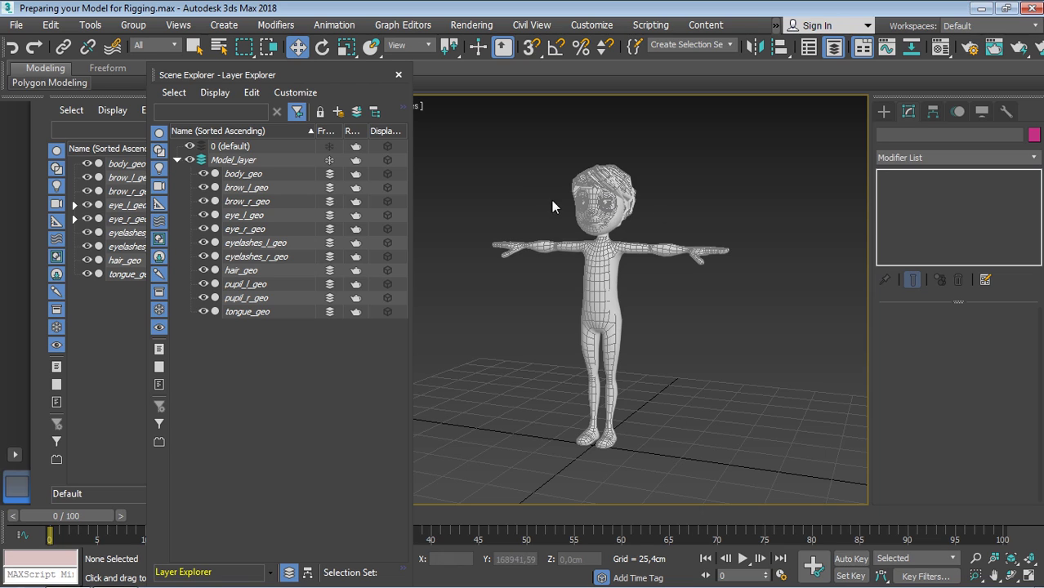
Unfreeze Model_layer and turn off Show Frozen in Gray for all eleven character parts.
left_click(329, 160)
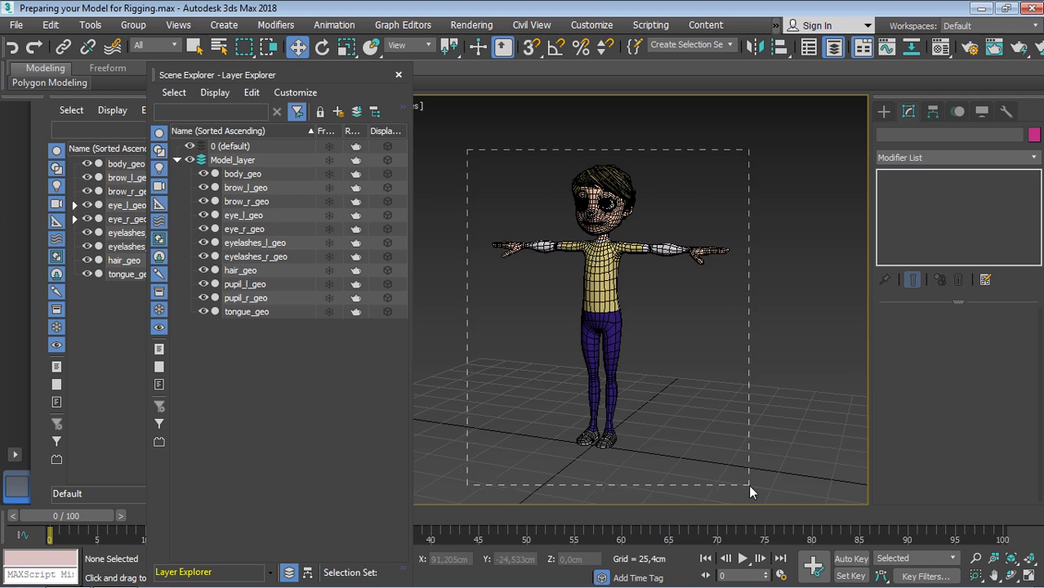
left_click_drag(658, 385, 748, 484)
right_click(607, 283)
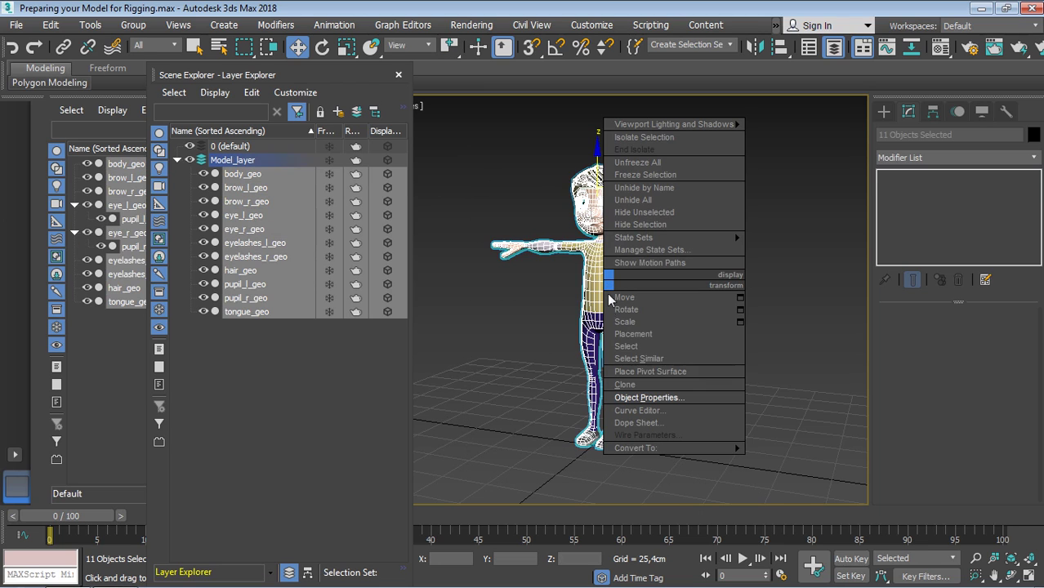
left_click(641, 398)
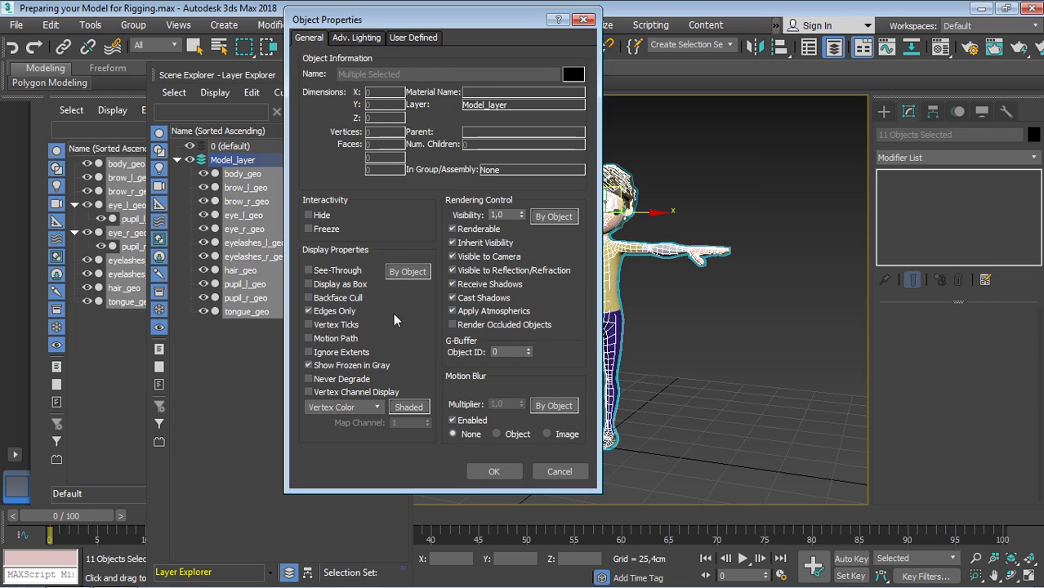
left_click(330, 368)
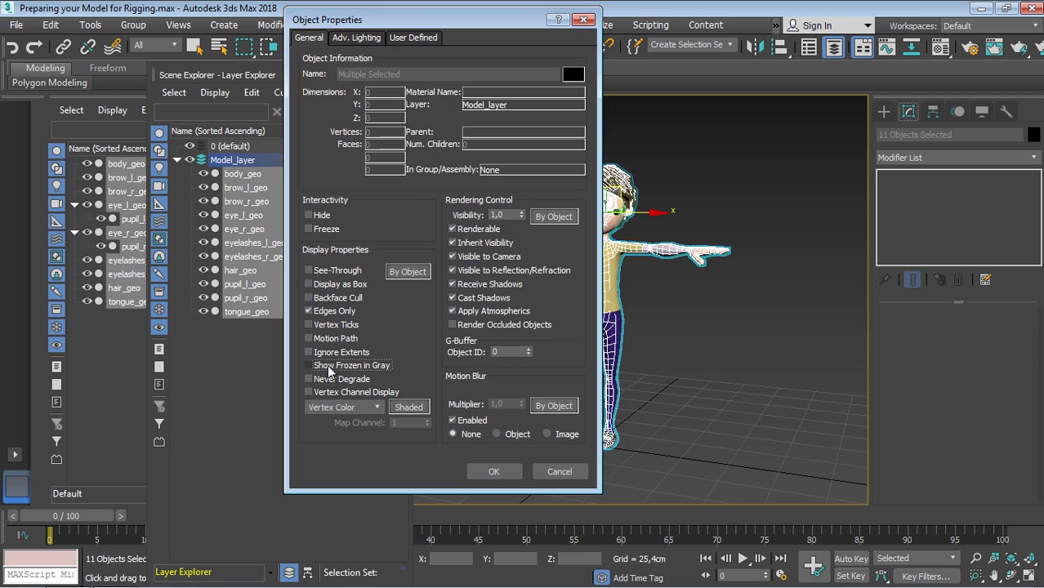
left_click(480, 472)
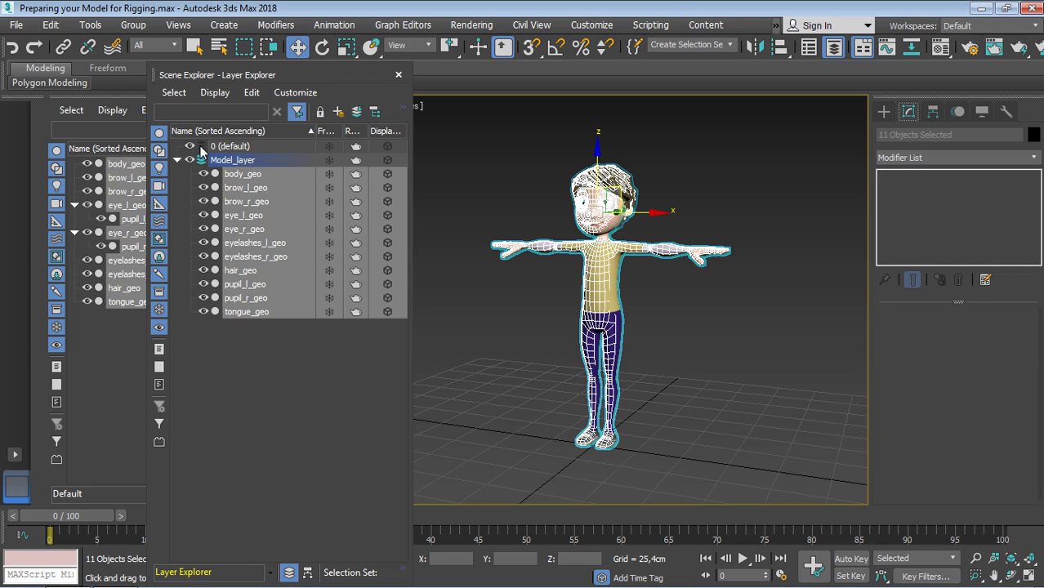
Make 0 (default) the active layer and clear the selection.
left_click(201, 147)
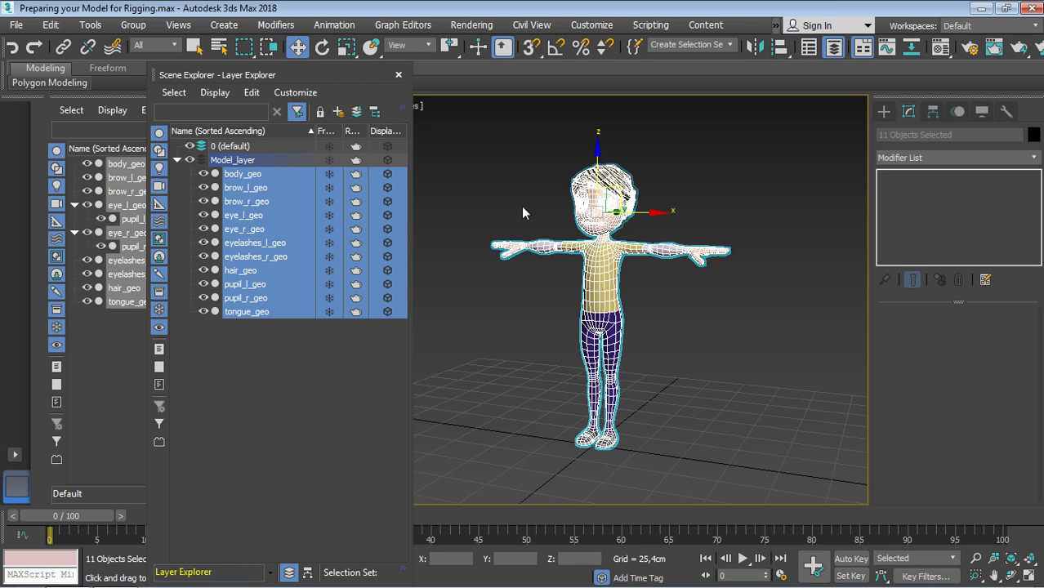
left_click(523, 207)
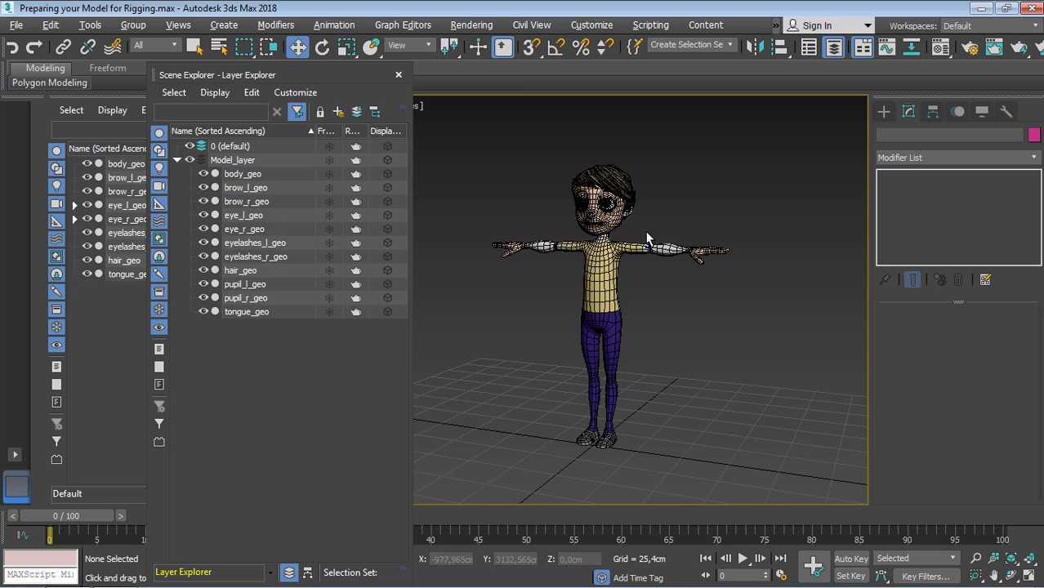
middle_click_drag(645, 200, 676, 230)
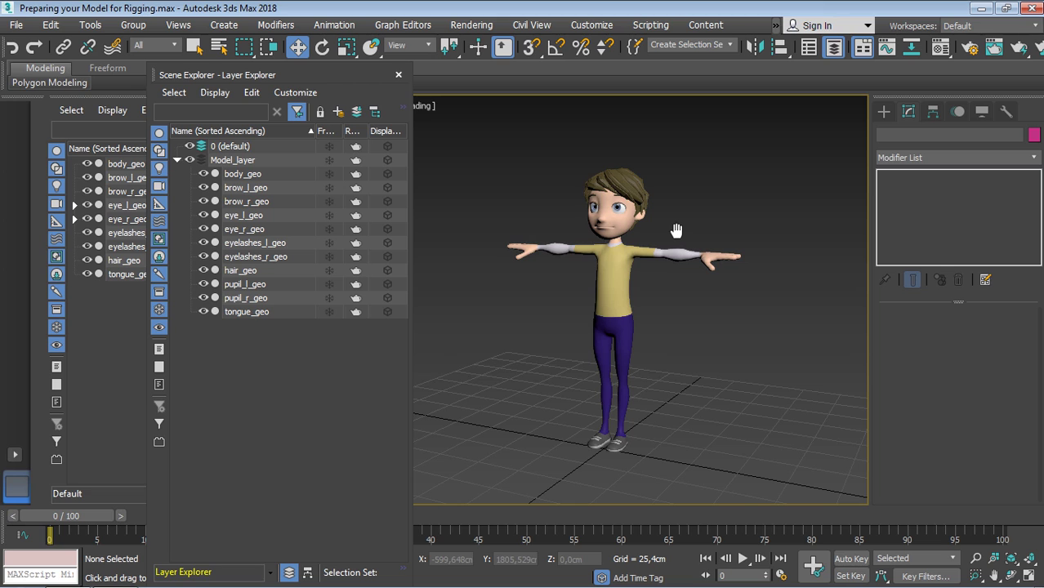